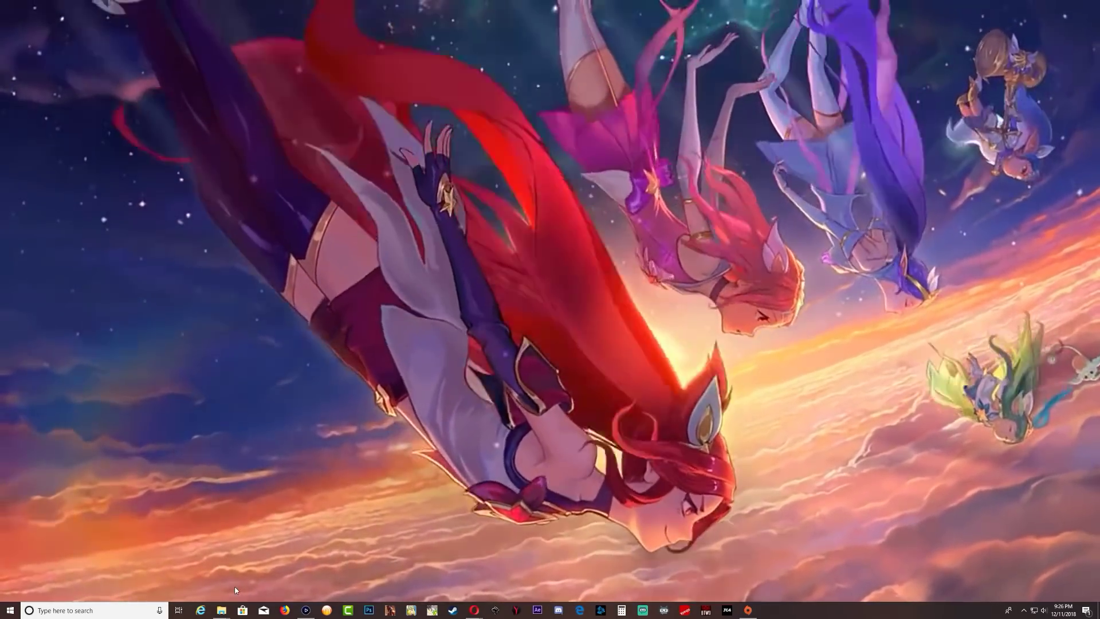
Bring up the USB Drive (N:) folder and check the drive's file system in its format options without formatting it
mouse_move(222, 609)
left_click(251, 583)
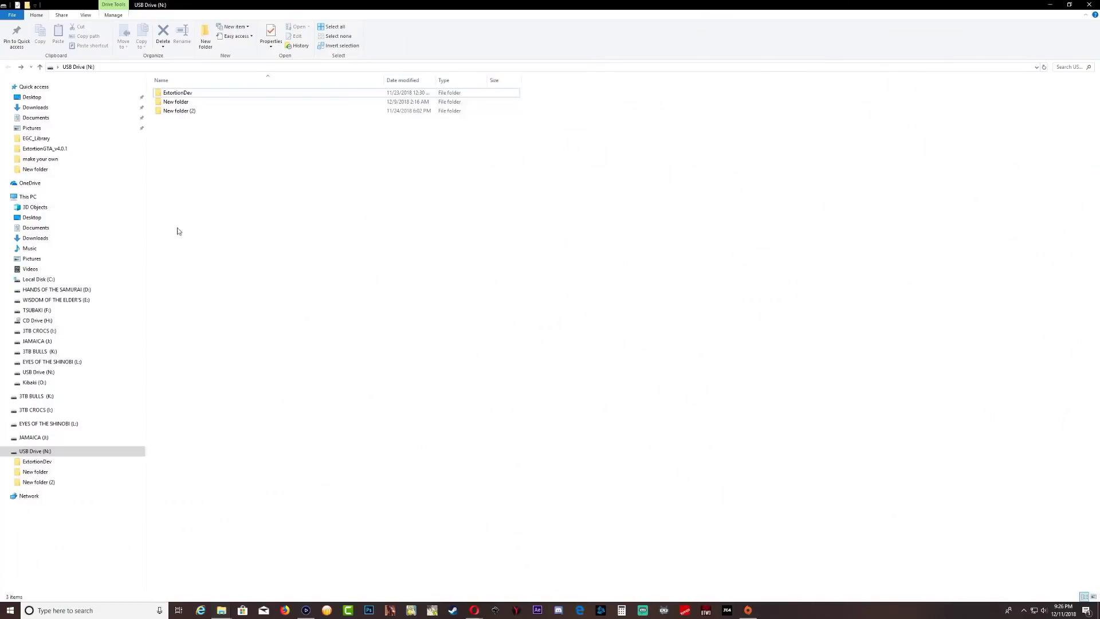
right_click(31, 453)
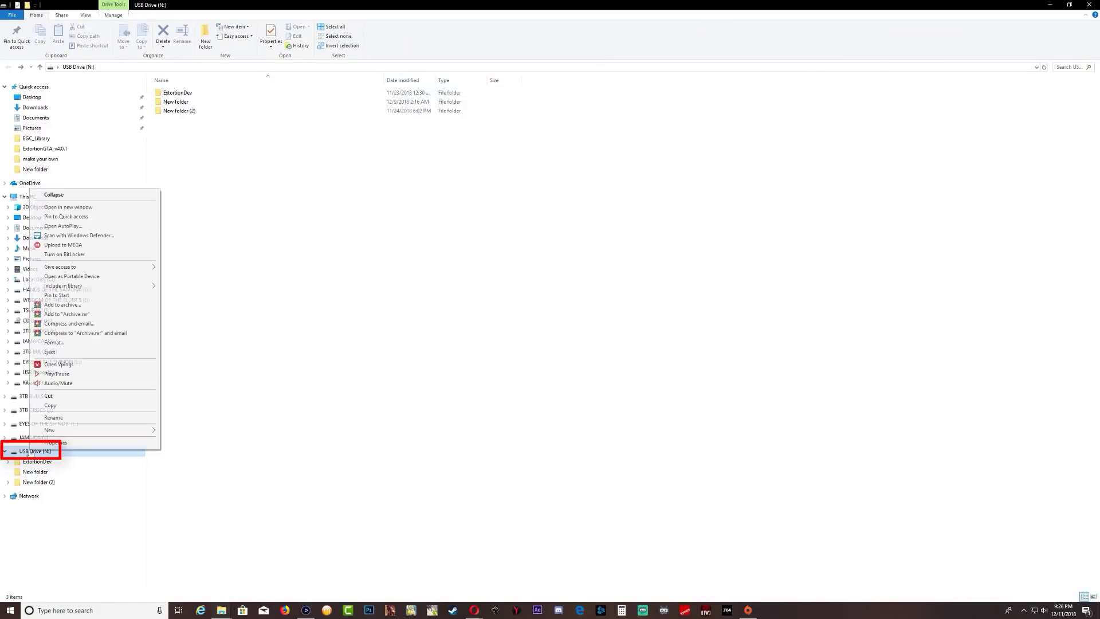
left_click(54, 342)
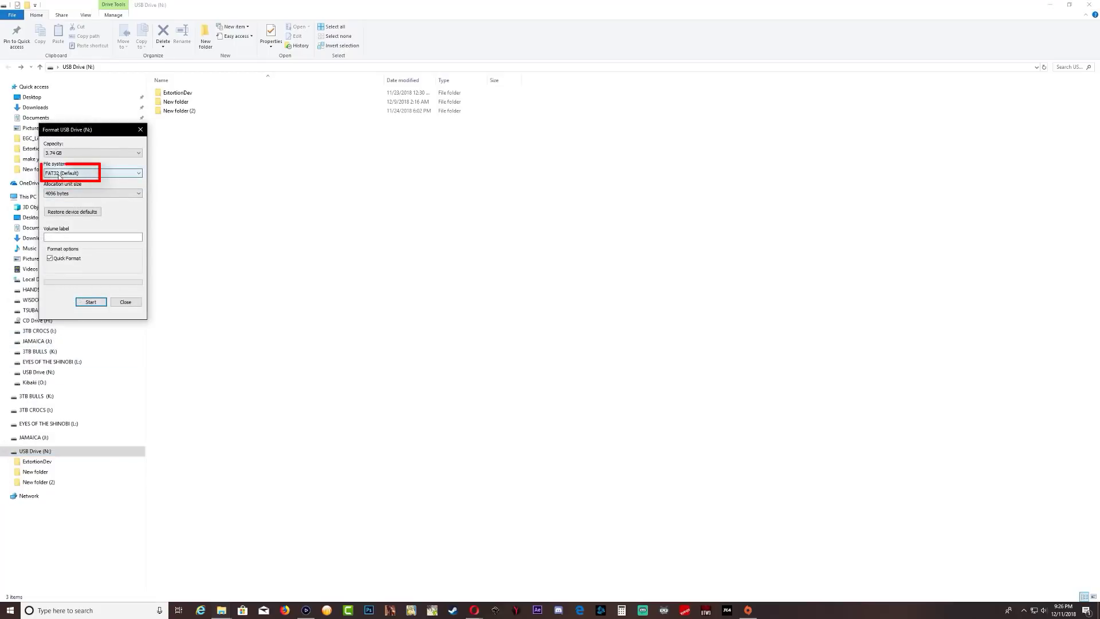
left_click(126, 302)
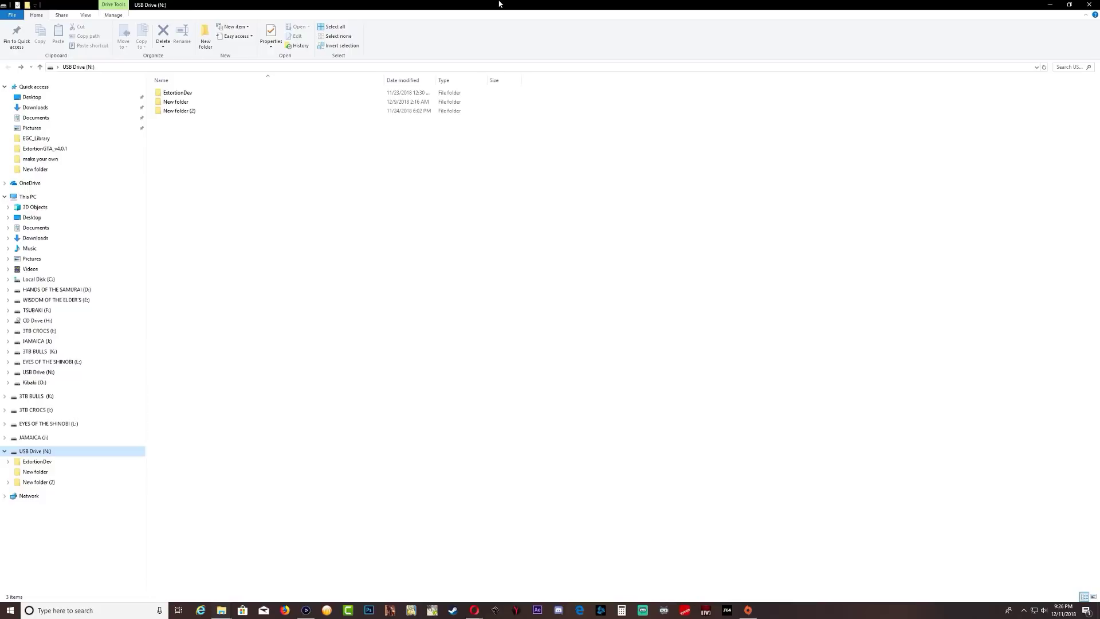
Place the USB drive and toggle_qa folders side by side and copy toggle_qa.pkg to the root of the USB drive
left_click_drag(499, 4, 1096, 172)
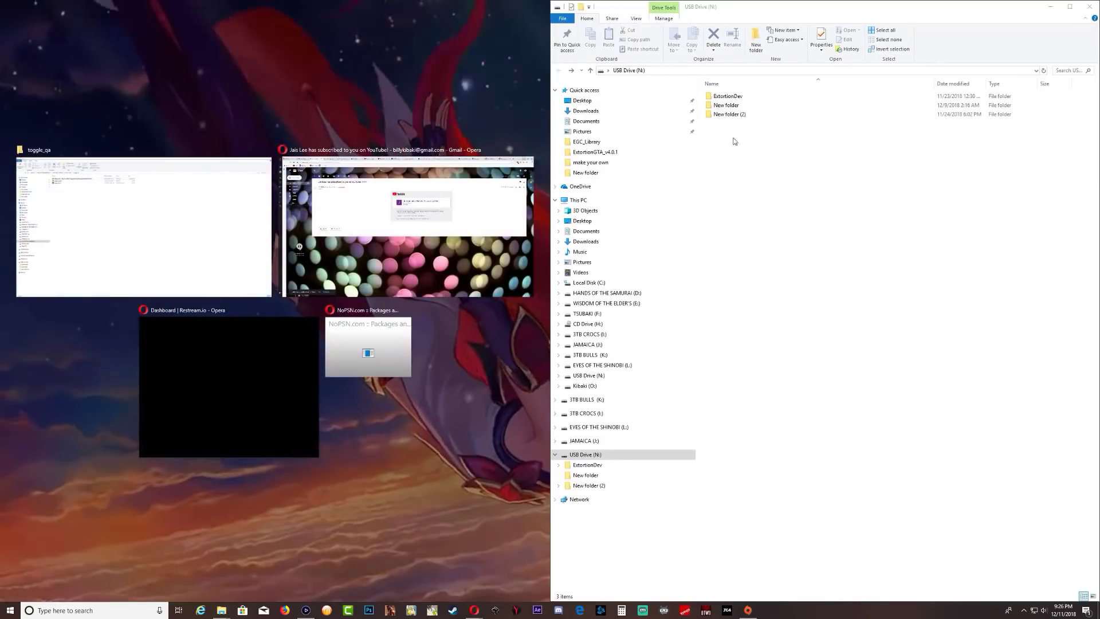
left_click(204, 218)
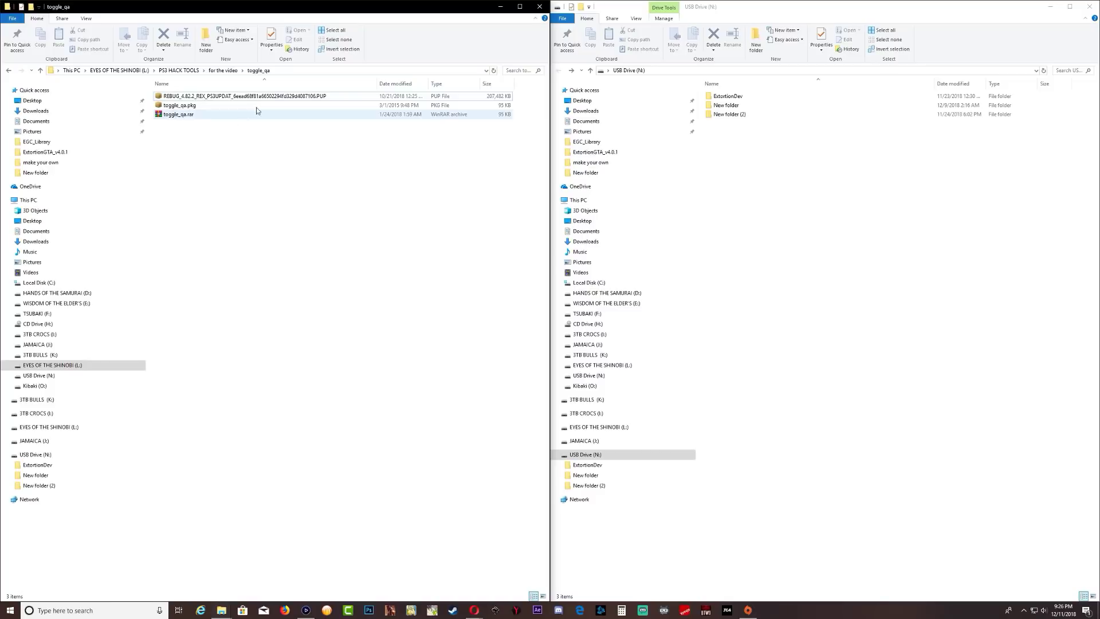
right_click(169, 107)
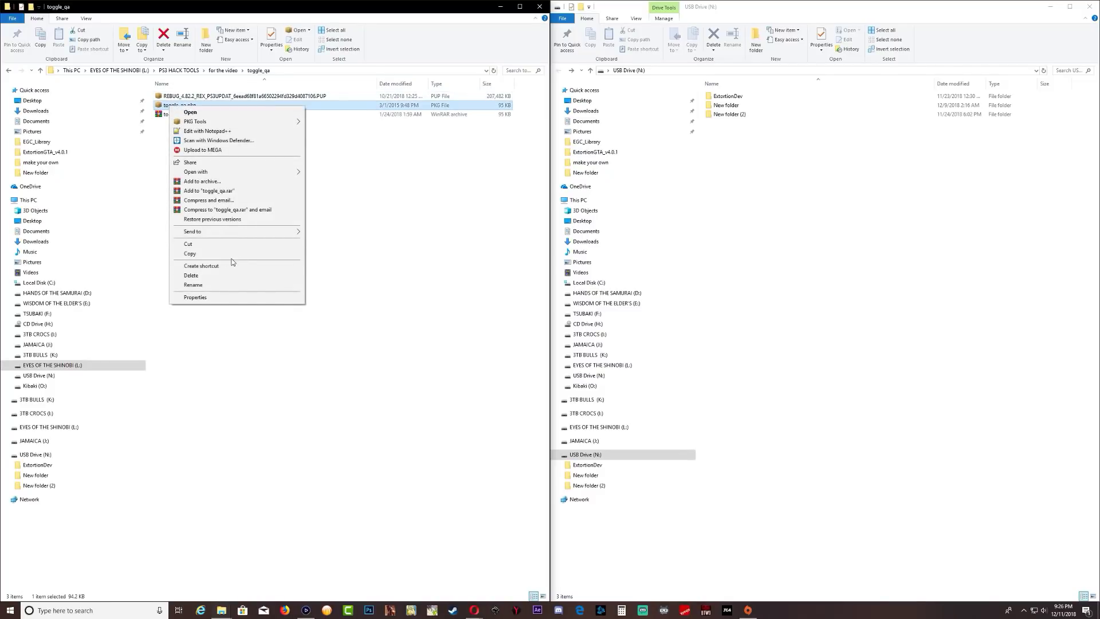
left_click(207, 254)
right_click(727, 184)
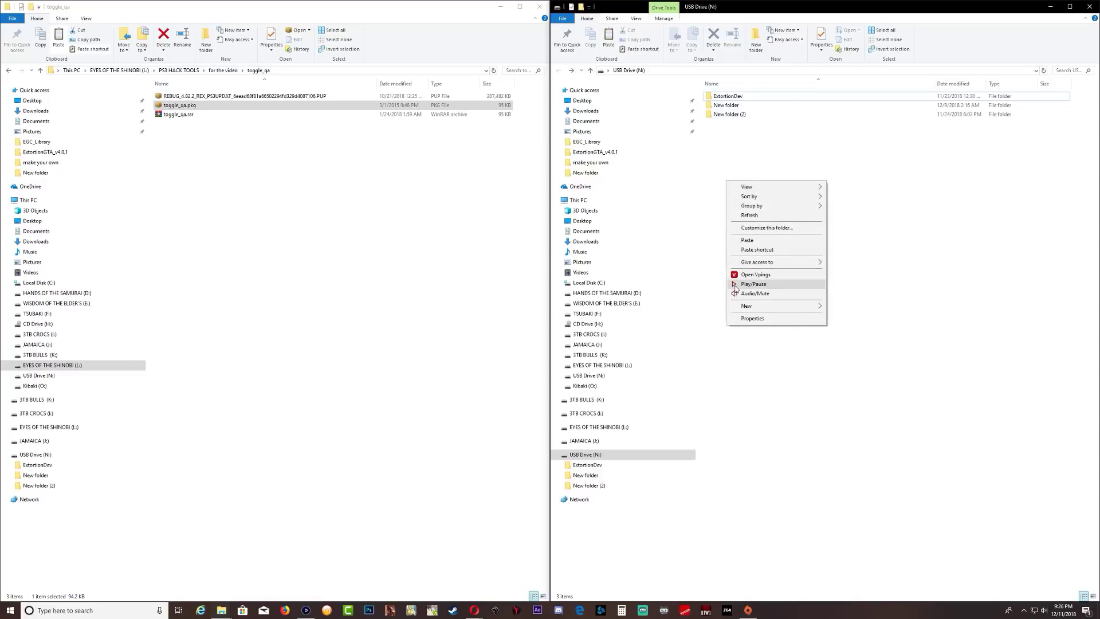
left_click(748, 249)
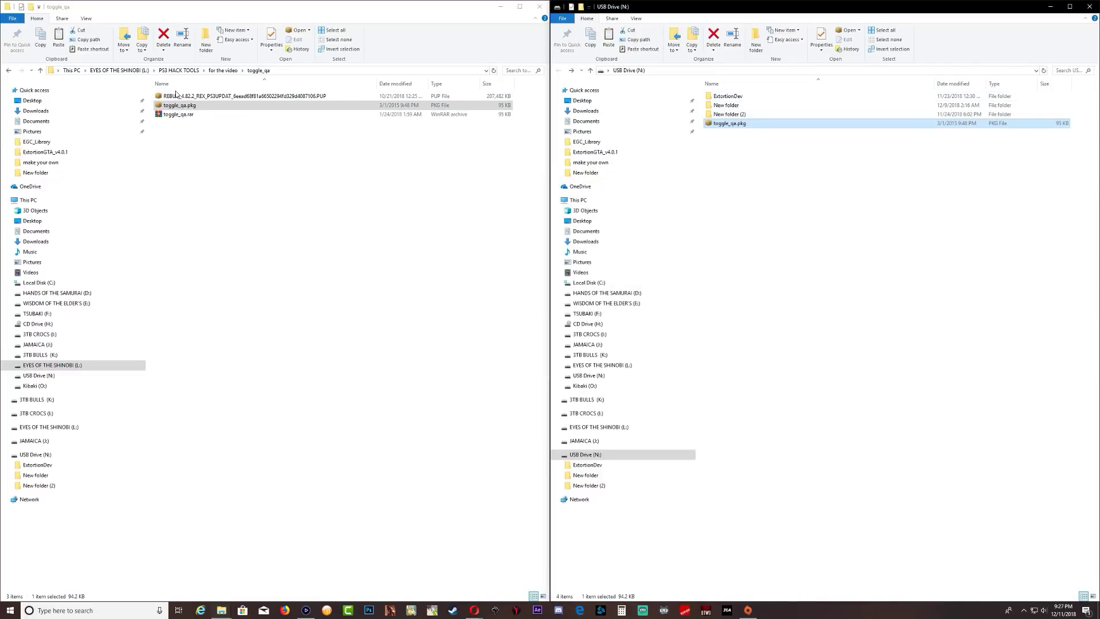
Copy the REBUG_4.82.2_REX PUP firmware file from the toggle_qa folder to the root of the USB drive
left_click(231, 174)
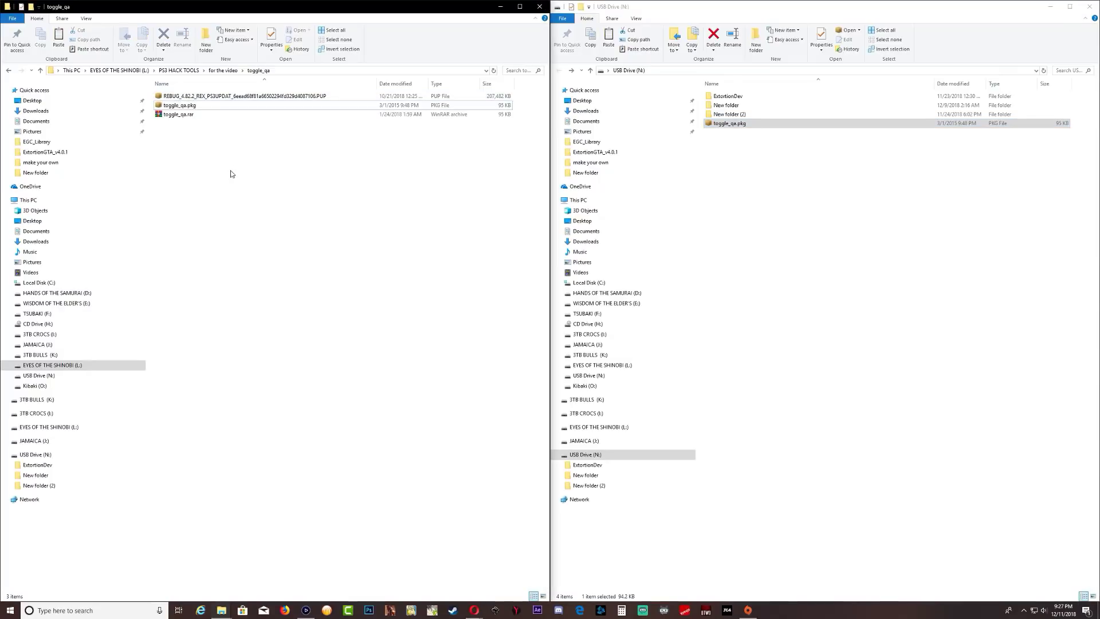
right_click(201, 100)
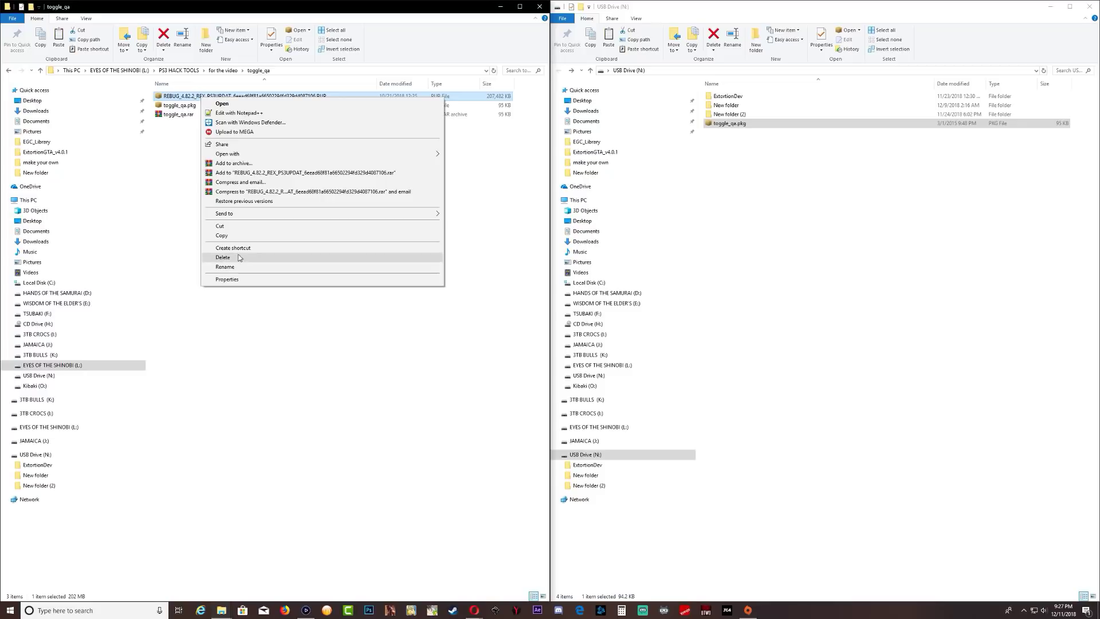
left_click(232, 236)
right_click(758, 228)
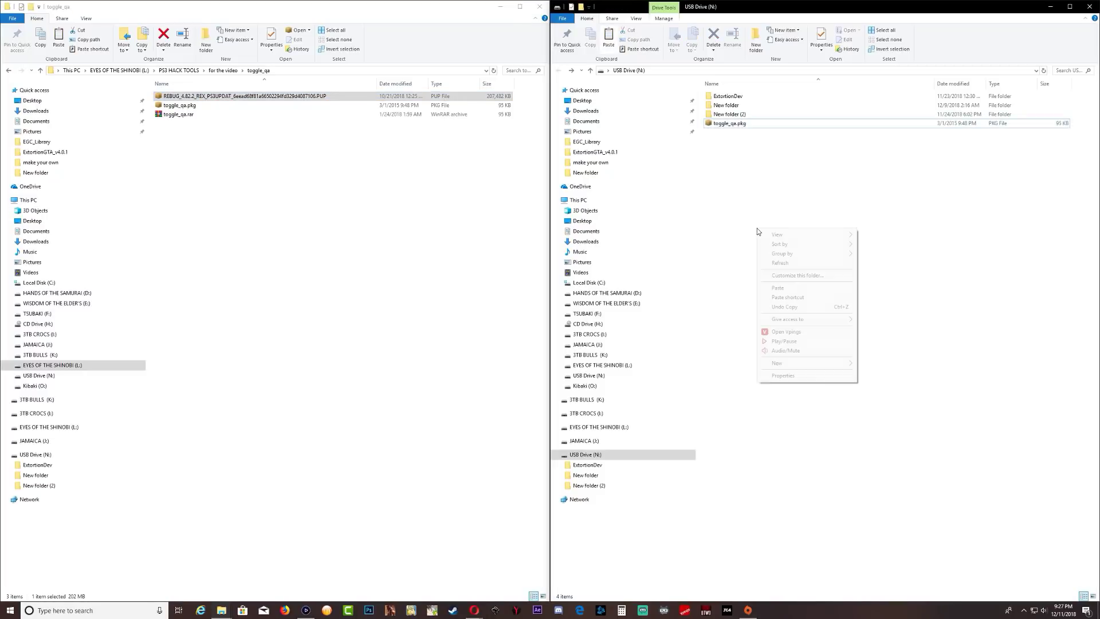
left_click(779, 290)
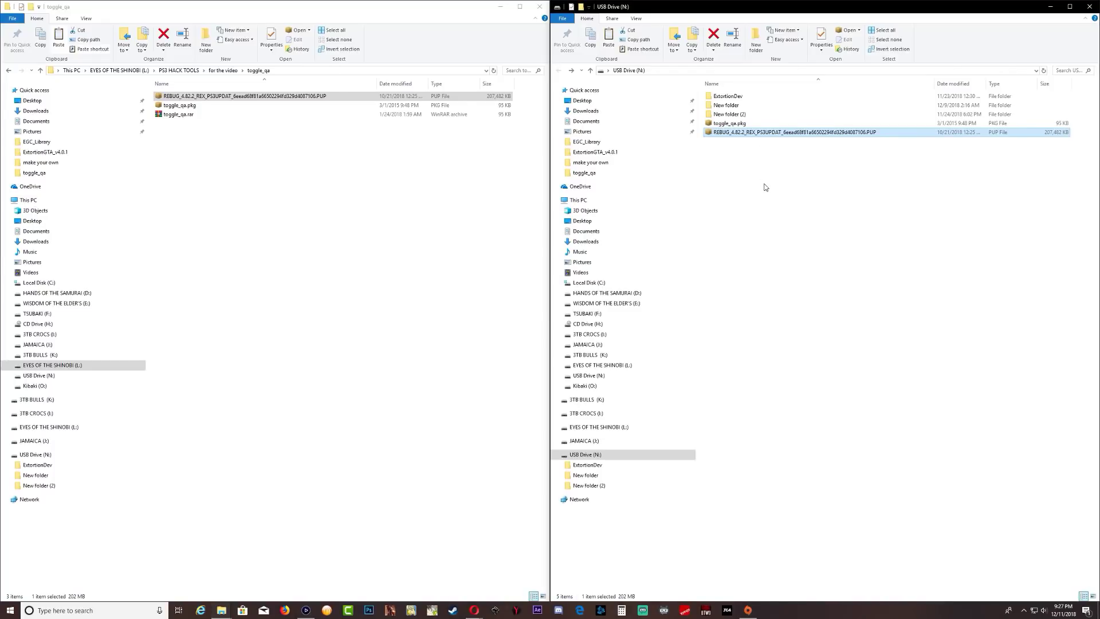
left_click(754, 217)
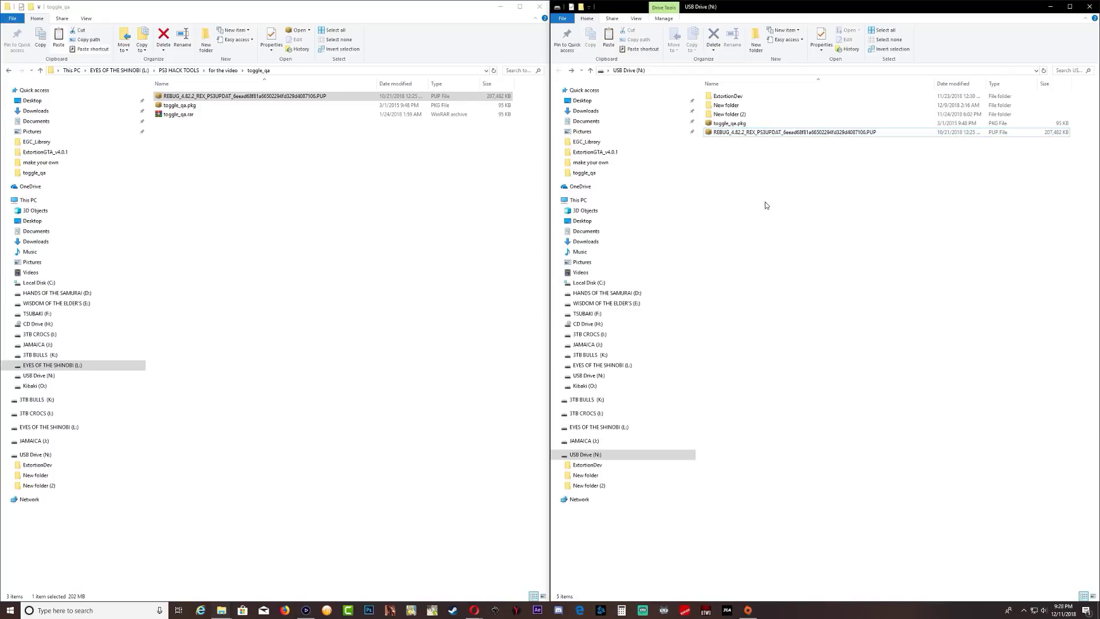
Create a folder named PS3 on the USB drive and move the REBUG PUP file into it
right_click(765, 205)
mouse_move(793, 339)
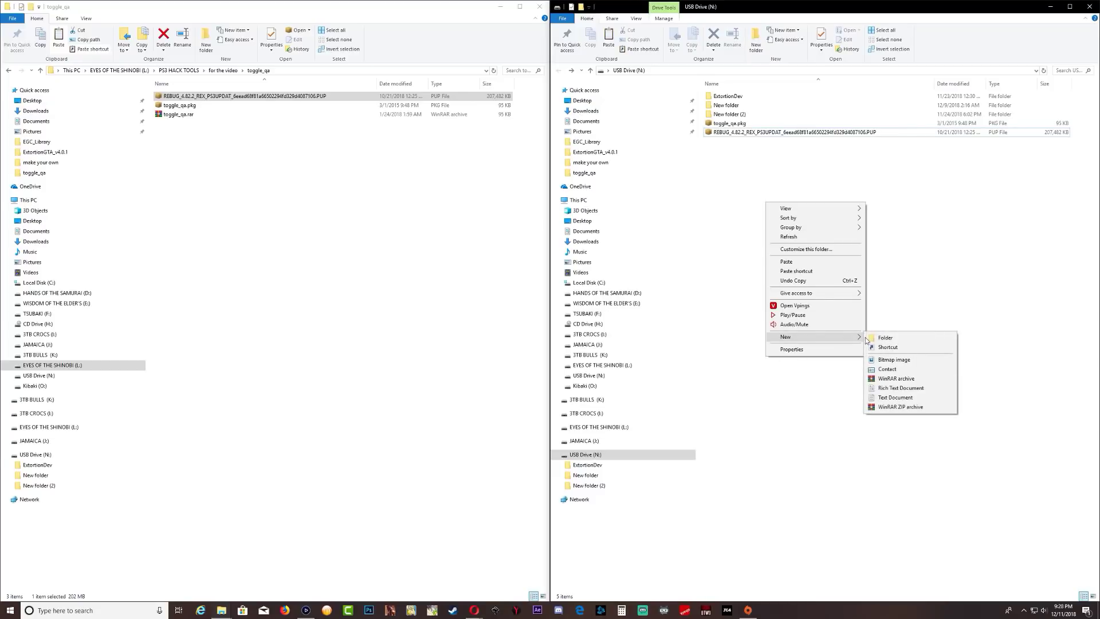
left_click(884, 338)
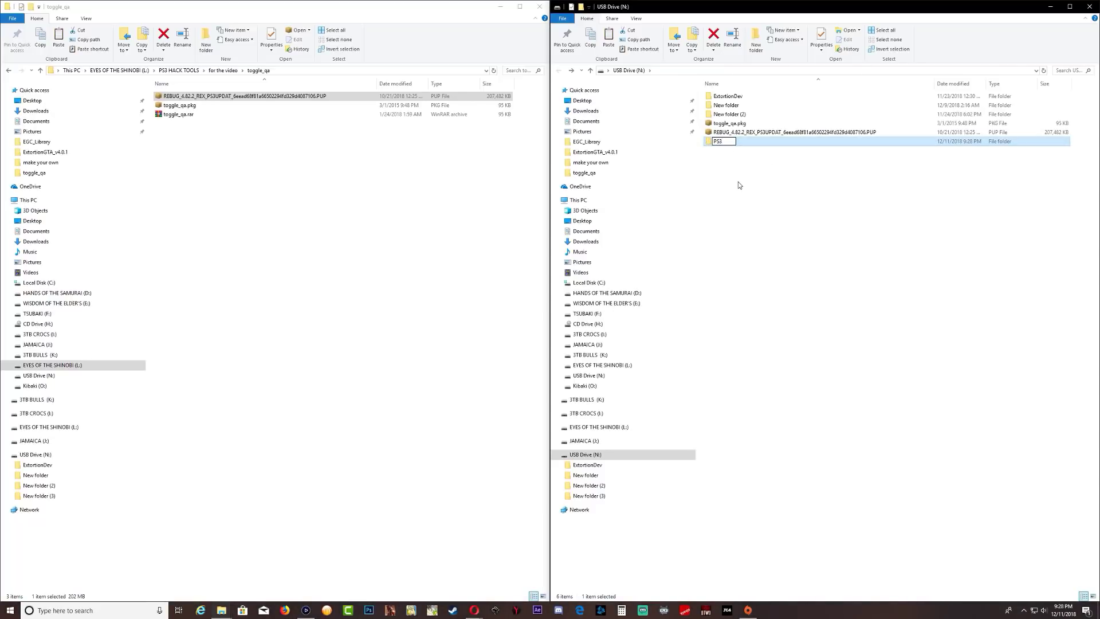
left_click(735, 133)
mouse_move(734, 133)
left_mouse_down()
mouse_move(726, 123)
mouse_move(725, 144)
left_mouse_up()
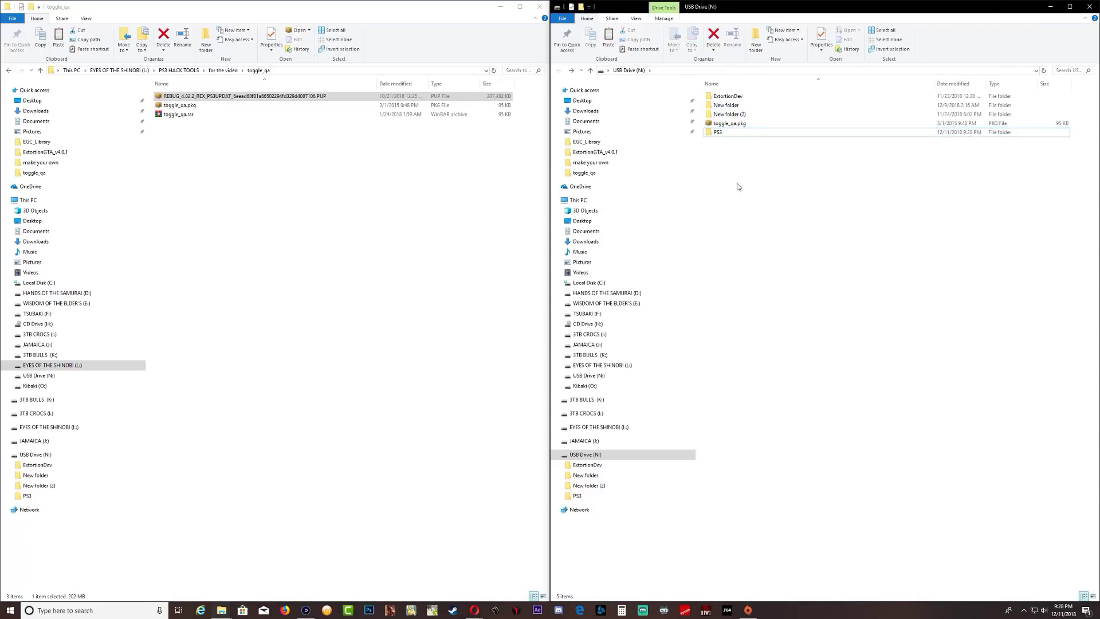
Create a folder named UPDATE inside the PS3 folder and move the REBUG PUP file into it
double_click(716, 132)
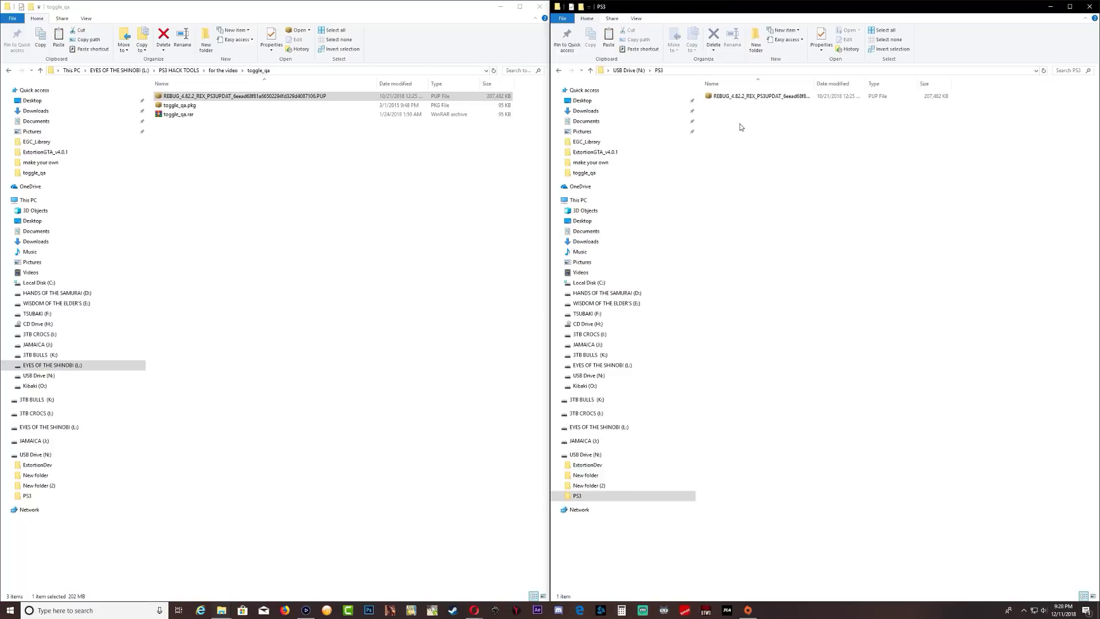
right_click(763, 142)
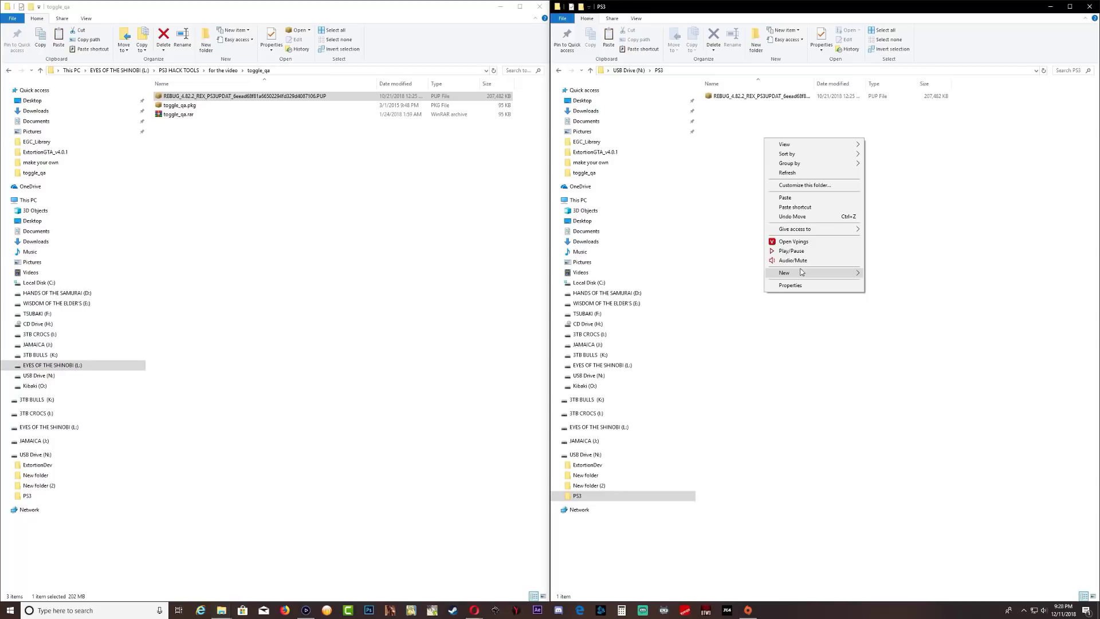
mouse_move(802, 273)
left_click(886, 275)
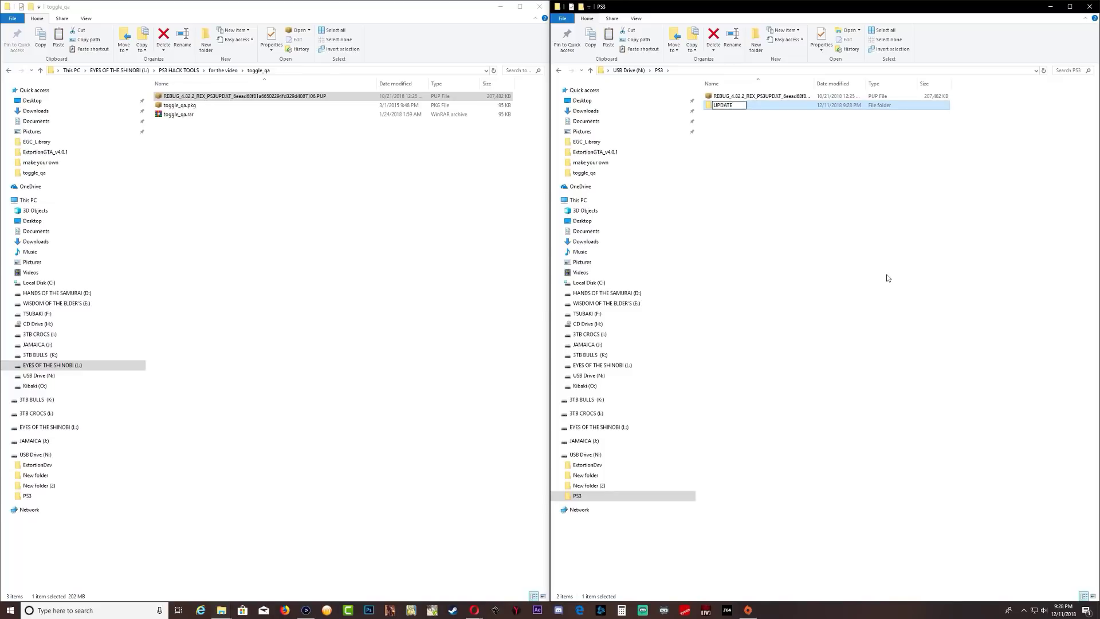
left_click(886, 278)
left_click_drag(745, 96, 730, 107)
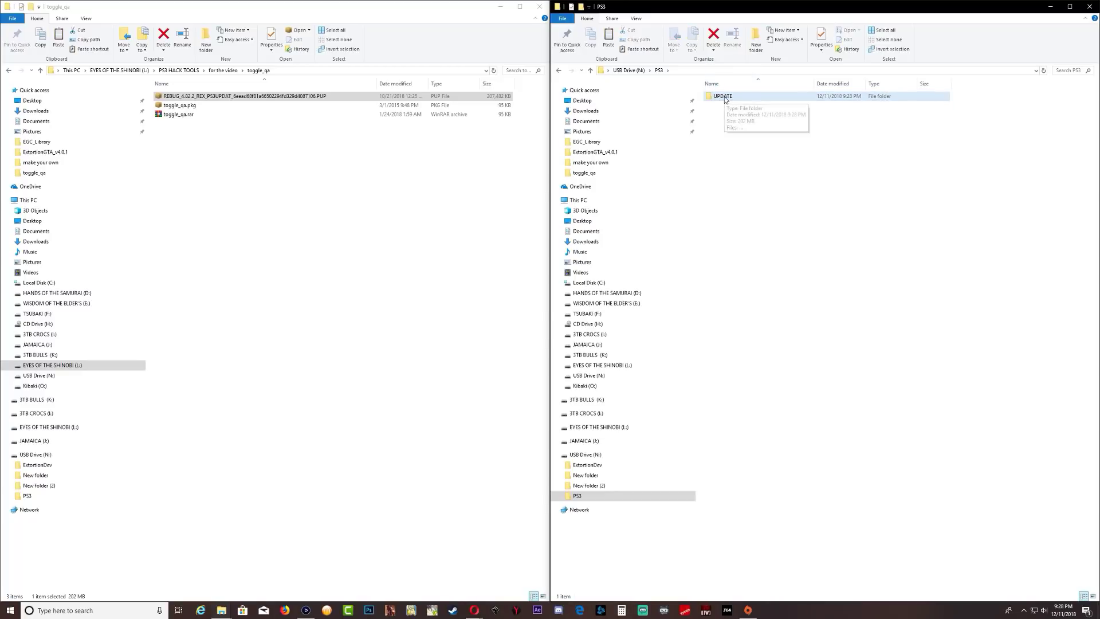
Rename the REBUG PUP file in the UPDATE folder to PS3UPDAT.PUP and eject the USB drive
double_click(723, 97)
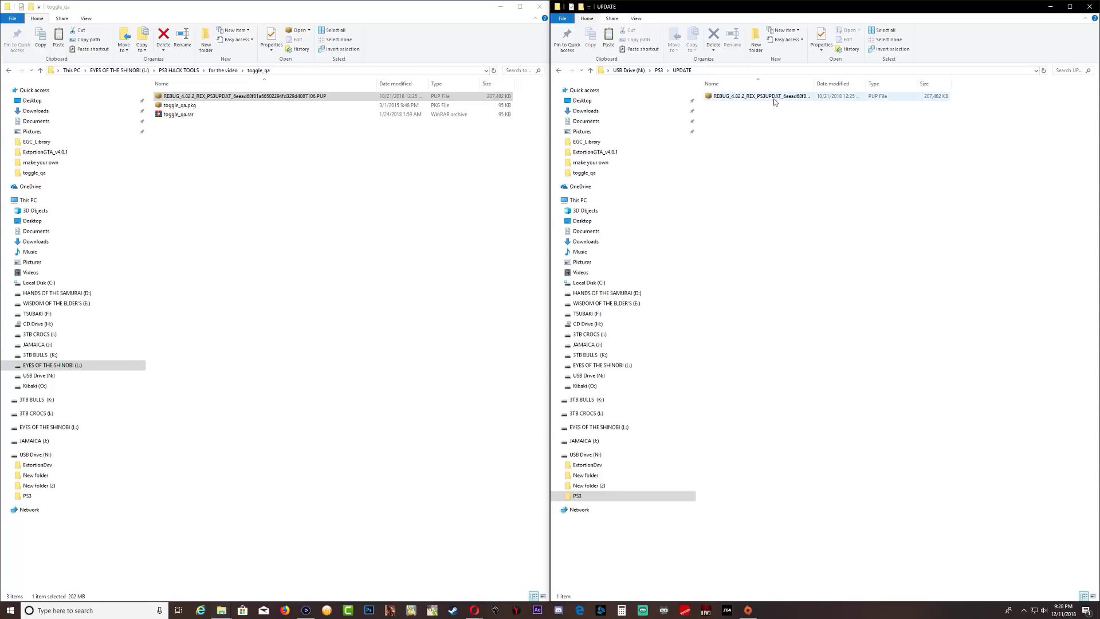
left_click_drag(814, 83, 920, 83)
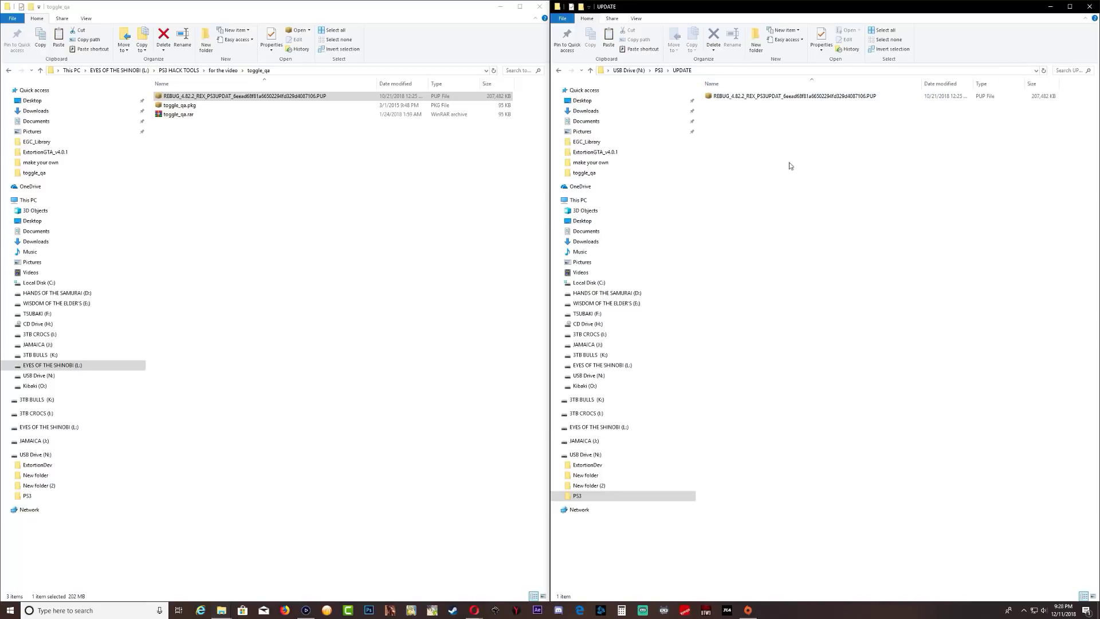
right_click(808, 97)
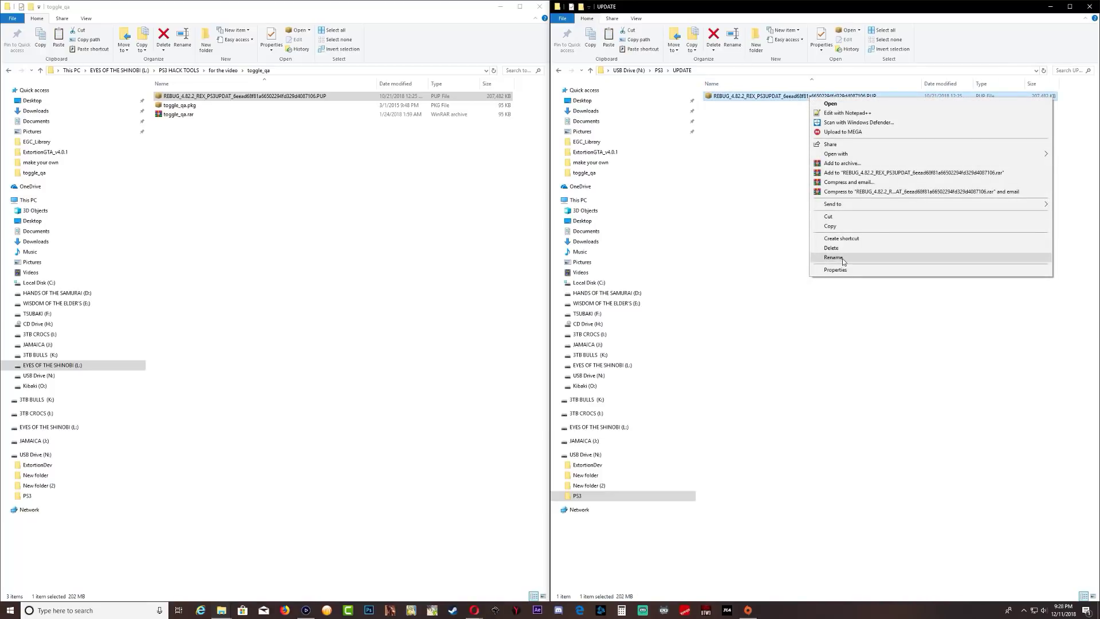
left_click(842, 259)
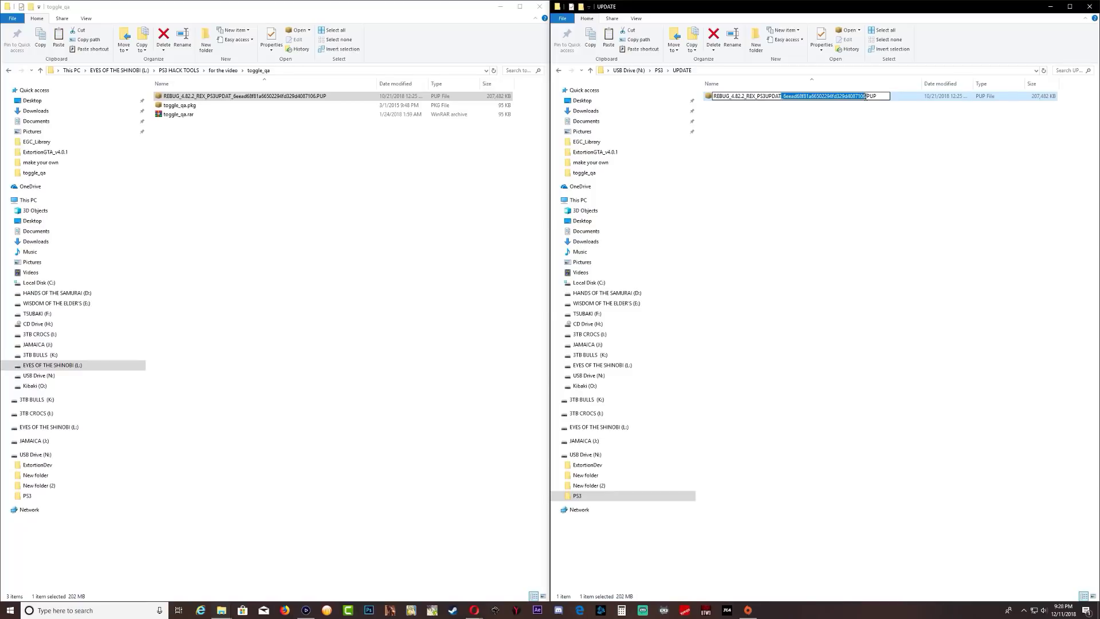
key("BackSpace")
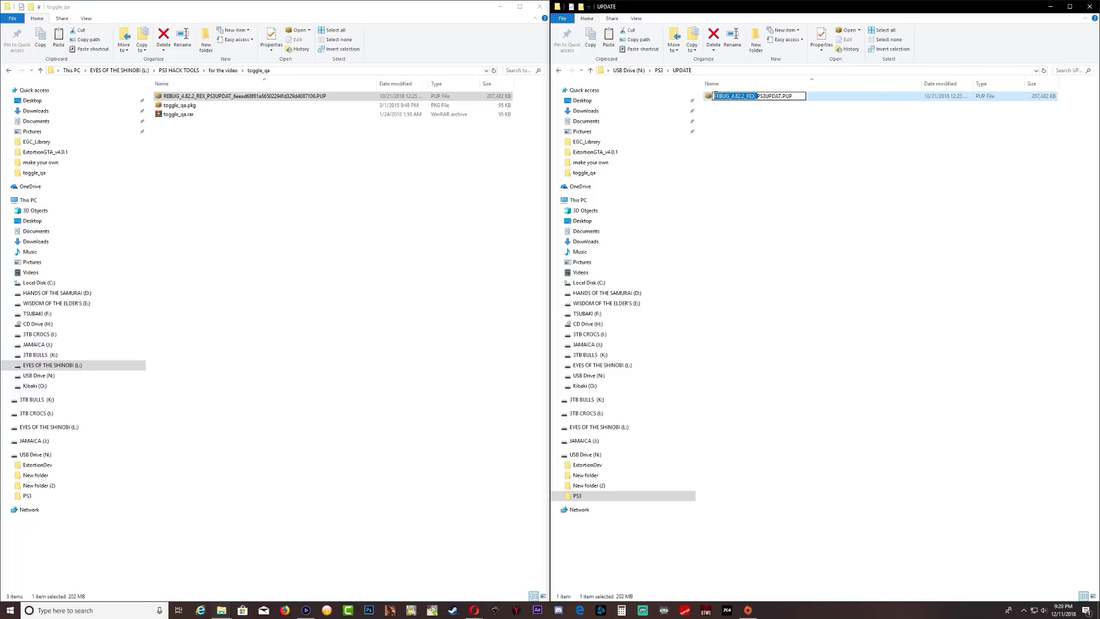
left_click(755, 208)
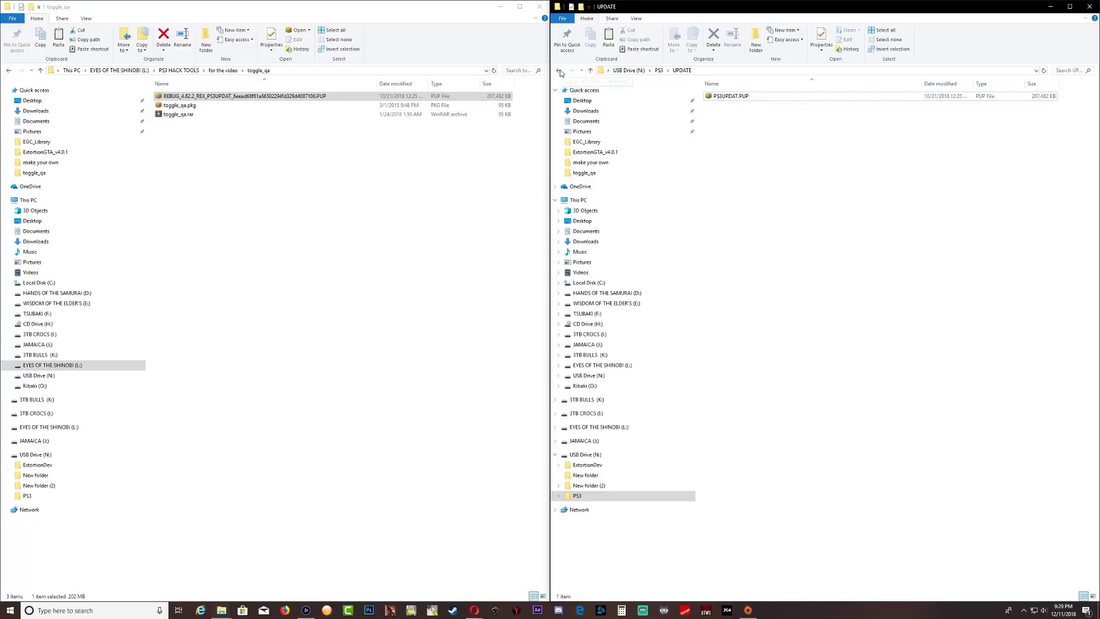
right_click(582, 457)
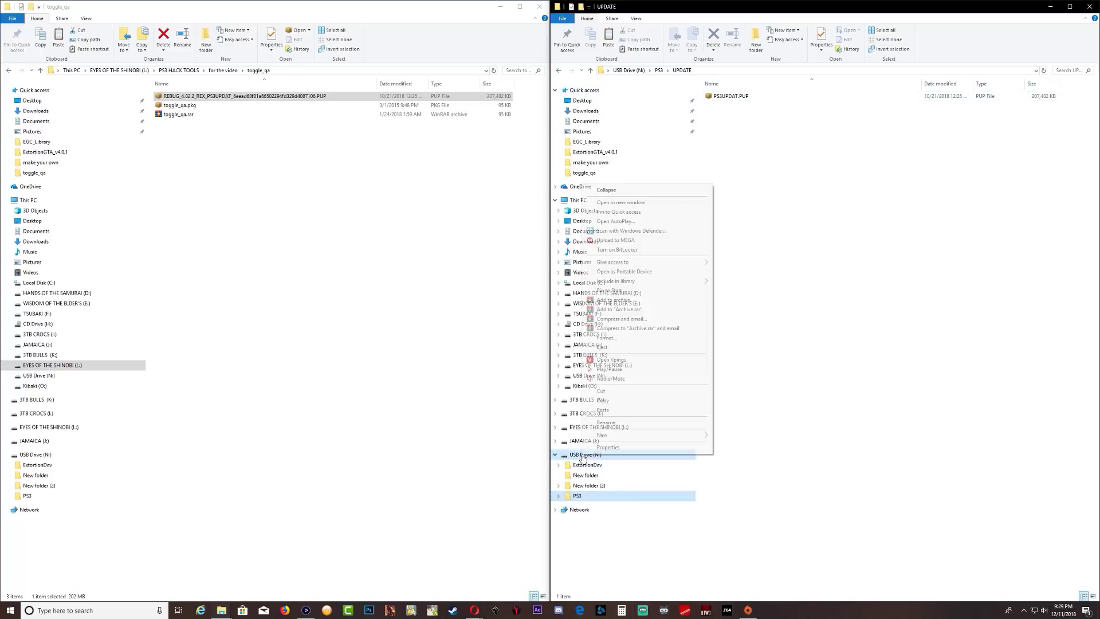
left_click(602, 347)
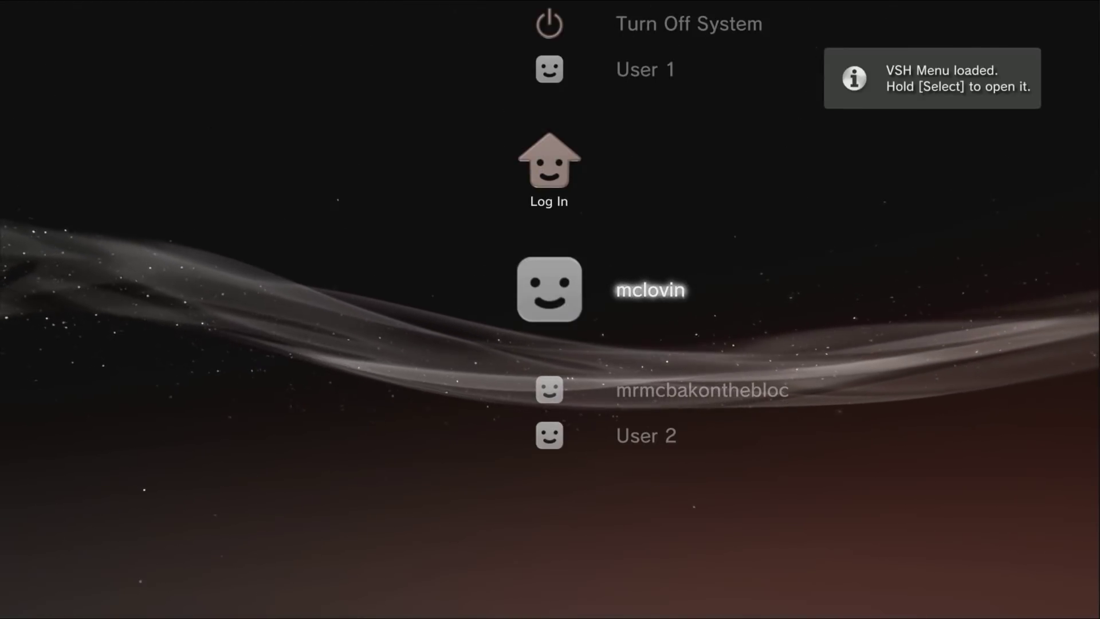
On the PS3, log in with the user profile below the highlighted one and open System Settings
key("Down")
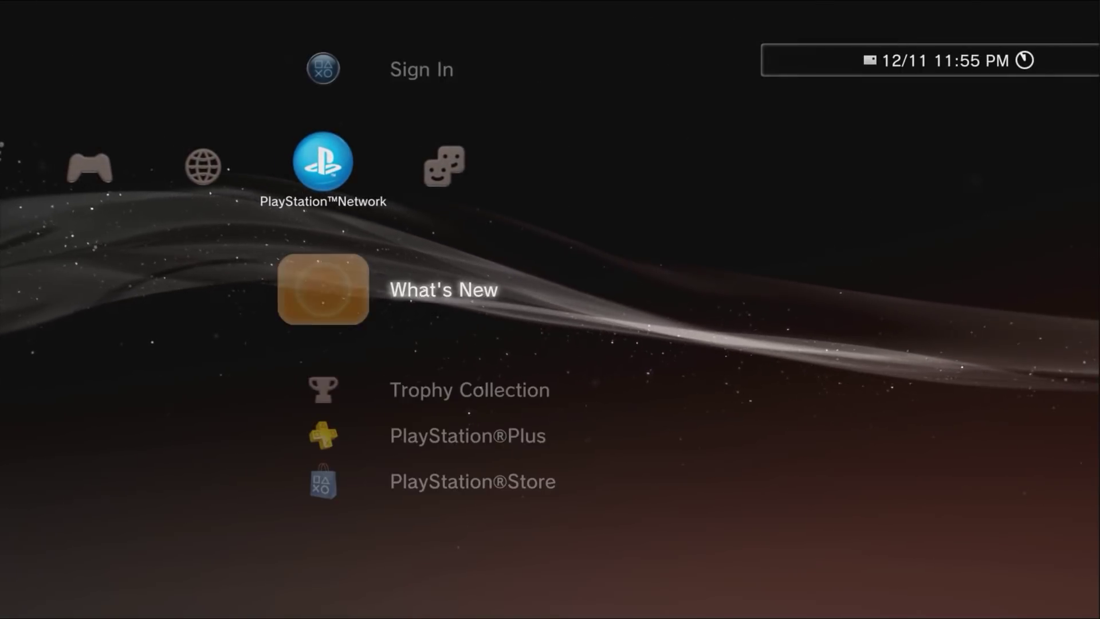
key("Return")
key("Left")
key("Left")
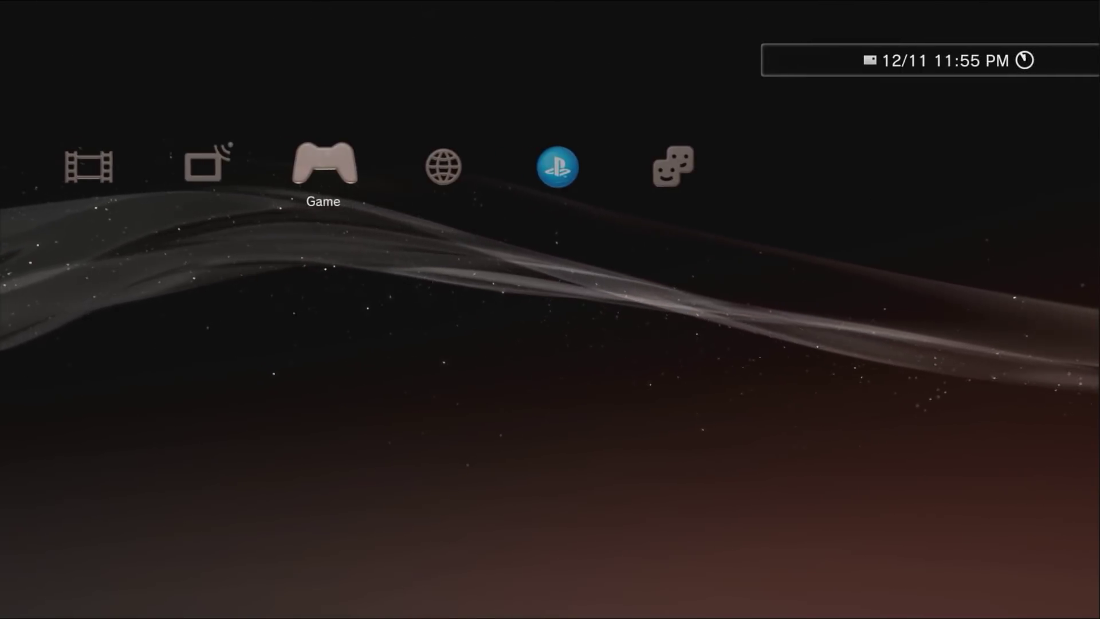
key("Left")
key("Left")
key("Left")
key("Left")
key("Left")
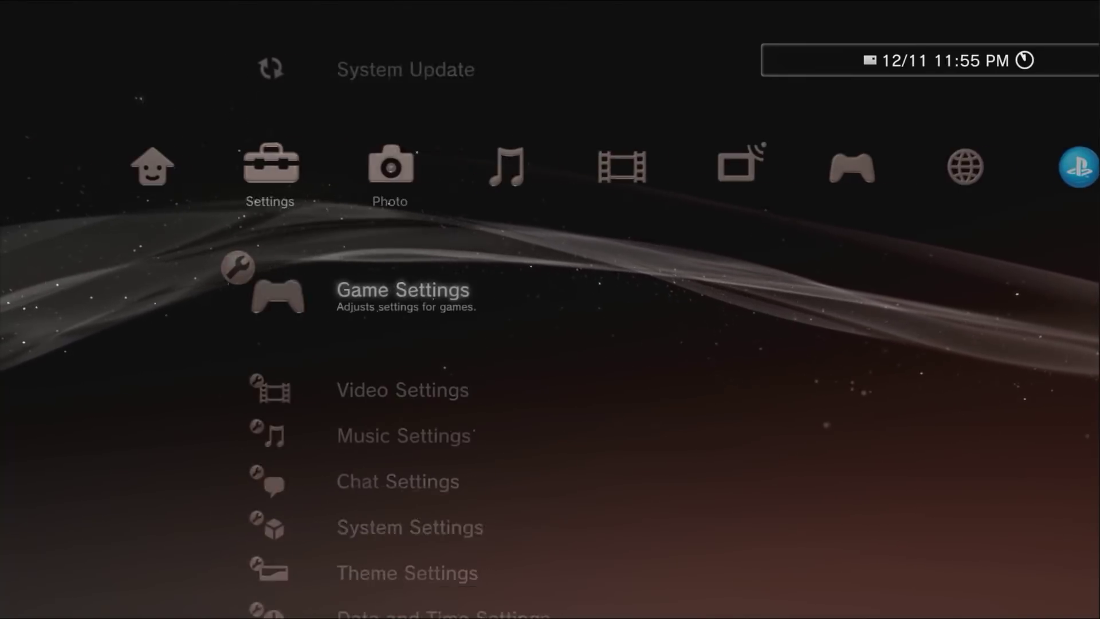
key("Down")
key("Down")
key("Down")
key("Down")
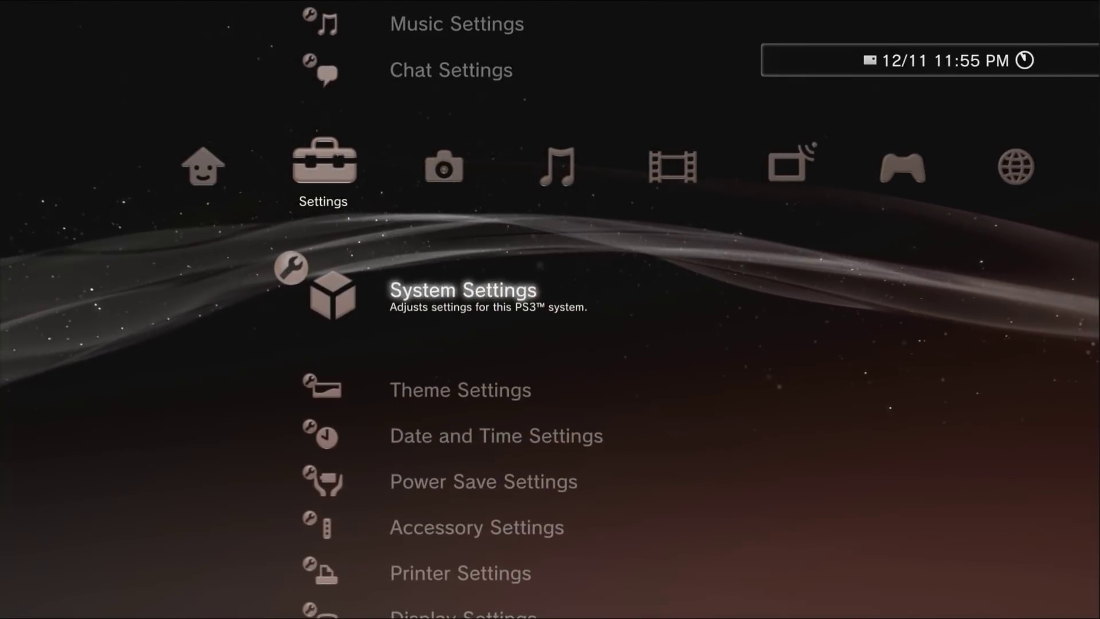
key("Return")
View the System Information page in System Settings to check the installed system software version, and return to the settings list
key("Down")
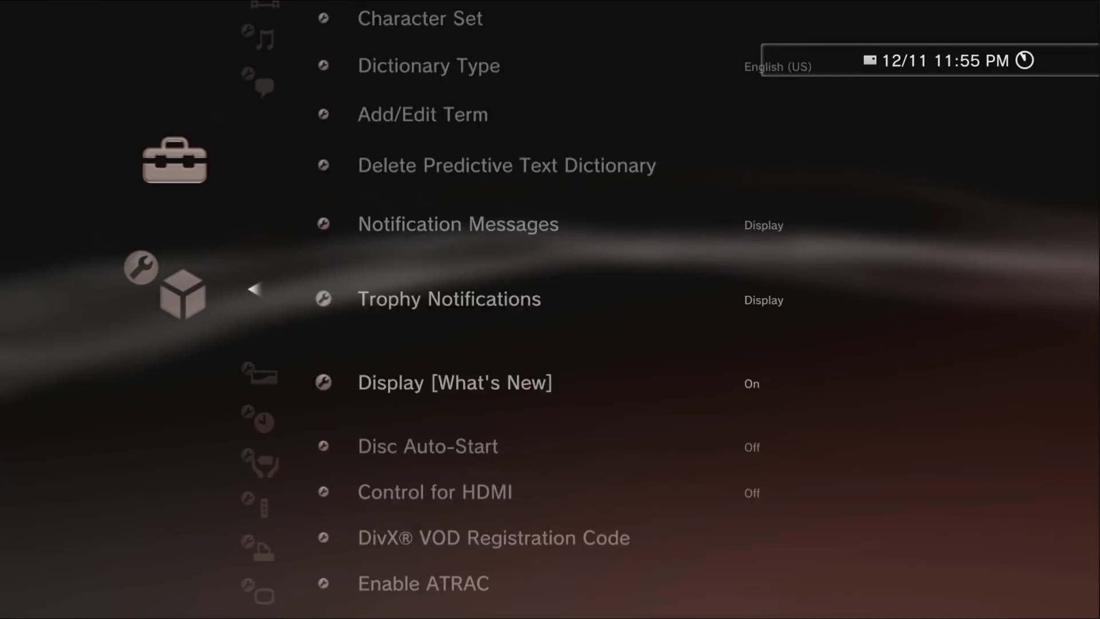
key("Down")
key("Down")
key("Down")
key("Down")
key("Down")
key("Down")
key("Down")
key("Down")
key("Down")
key("Down")
key("Down")
key("Down")
key("Down")
key("Down")
key("Down")
key("Down")
key("Up")
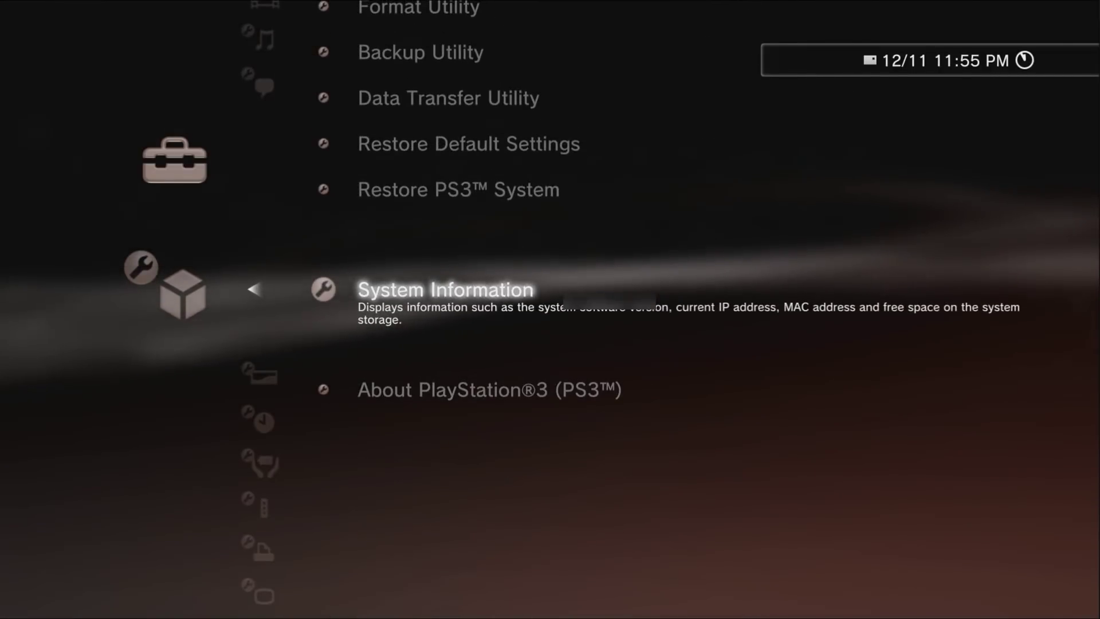
key("Return")
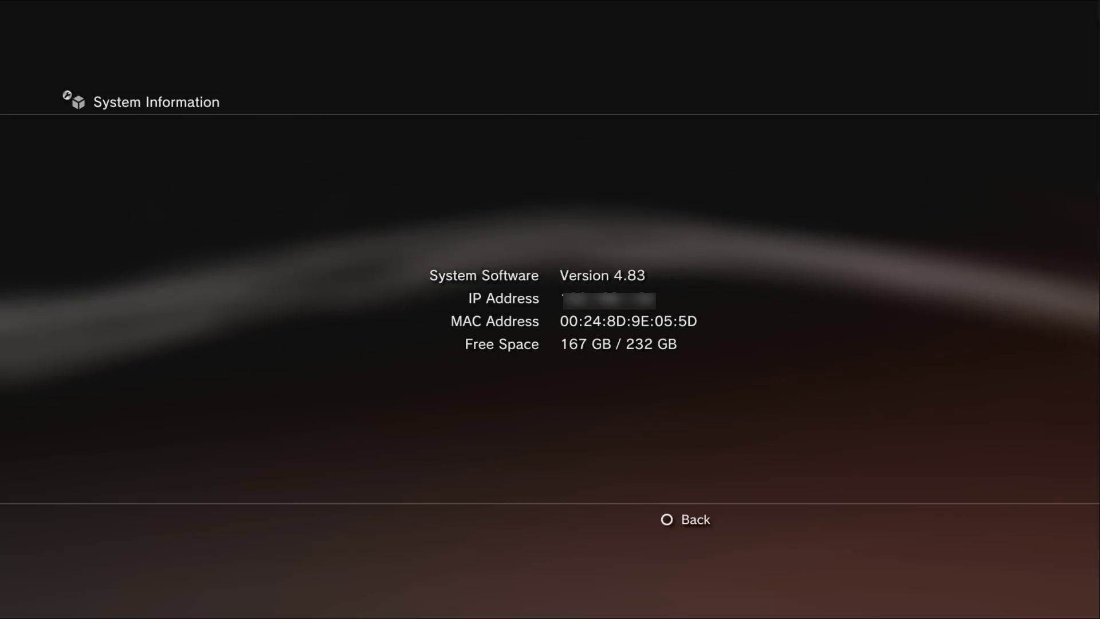
key("Escape")
key("Escape")
Open Package Manager in the Game category
key("Right")
key("Right")
key("Right")
key("Right")
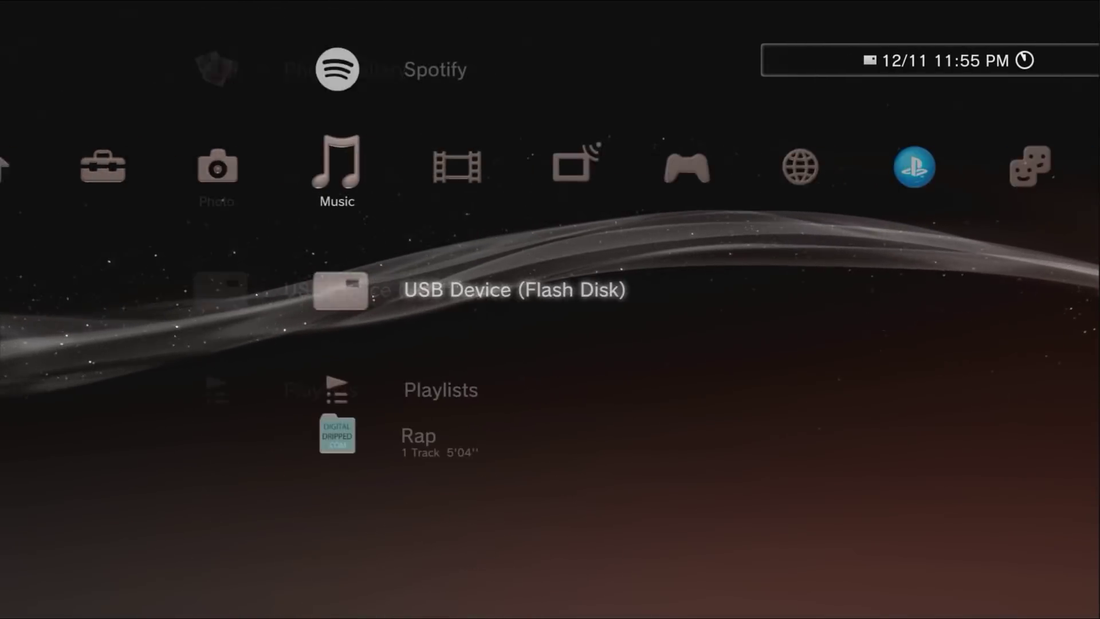
key("Right")
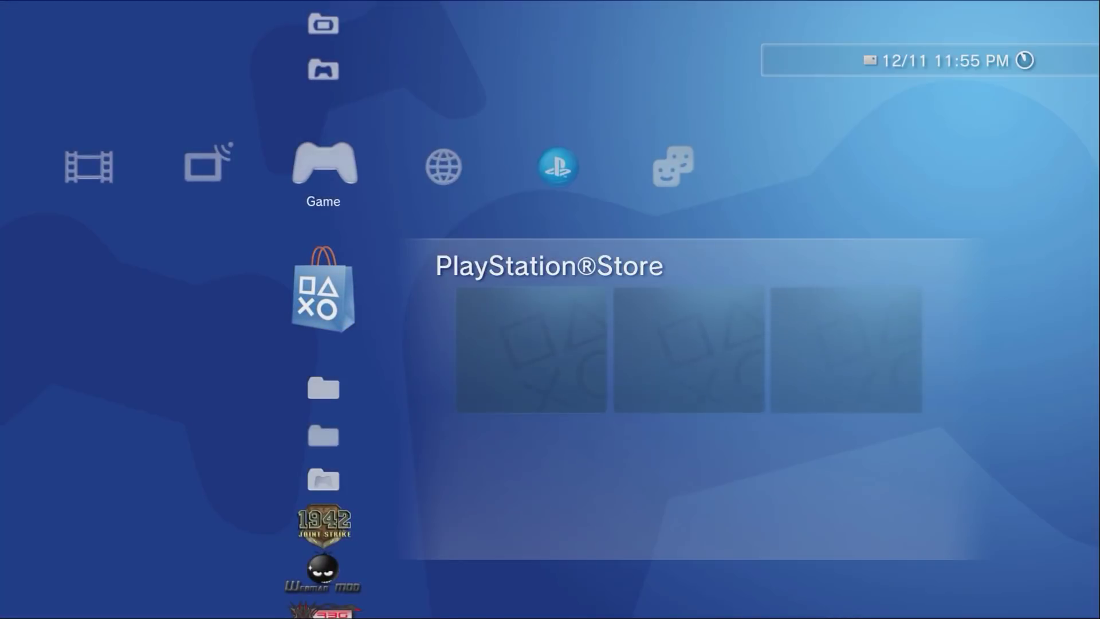
key("Down")
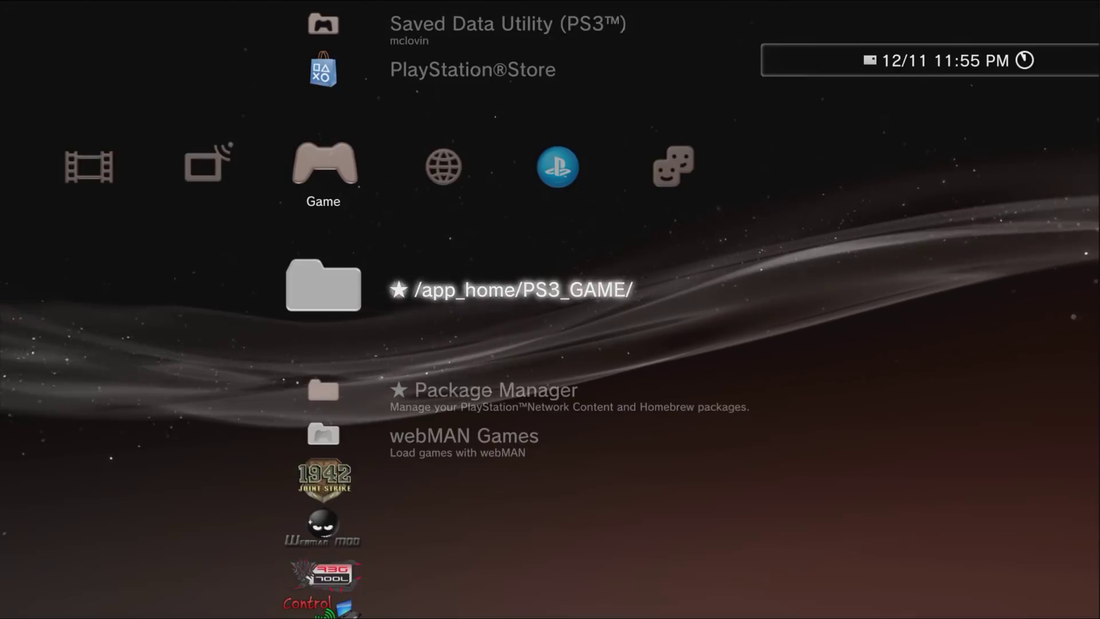
key("Down")
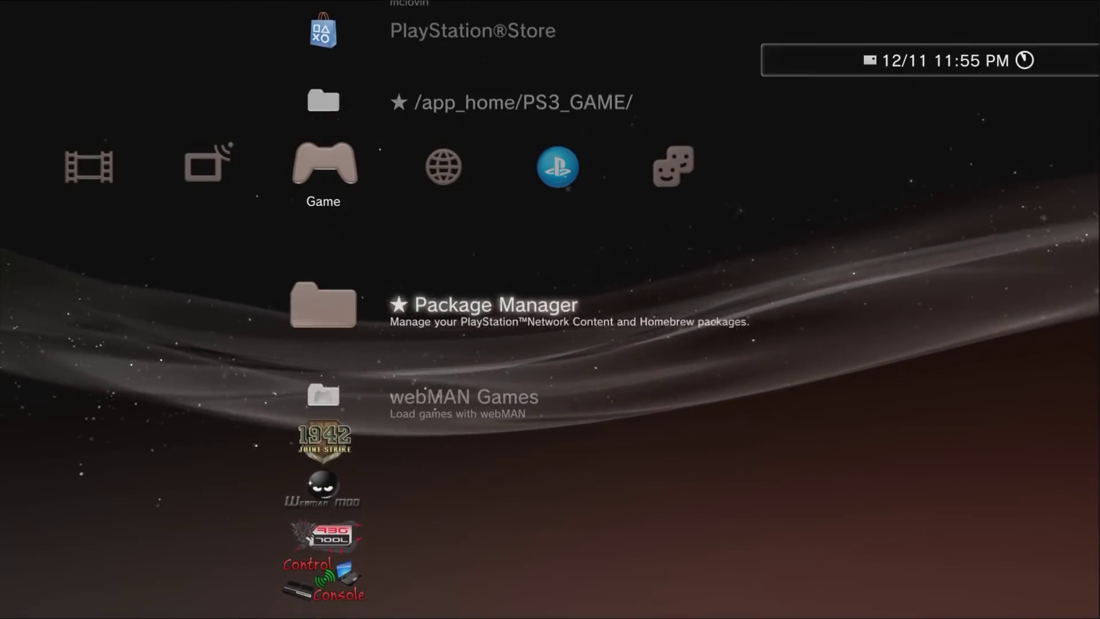
key("Return")
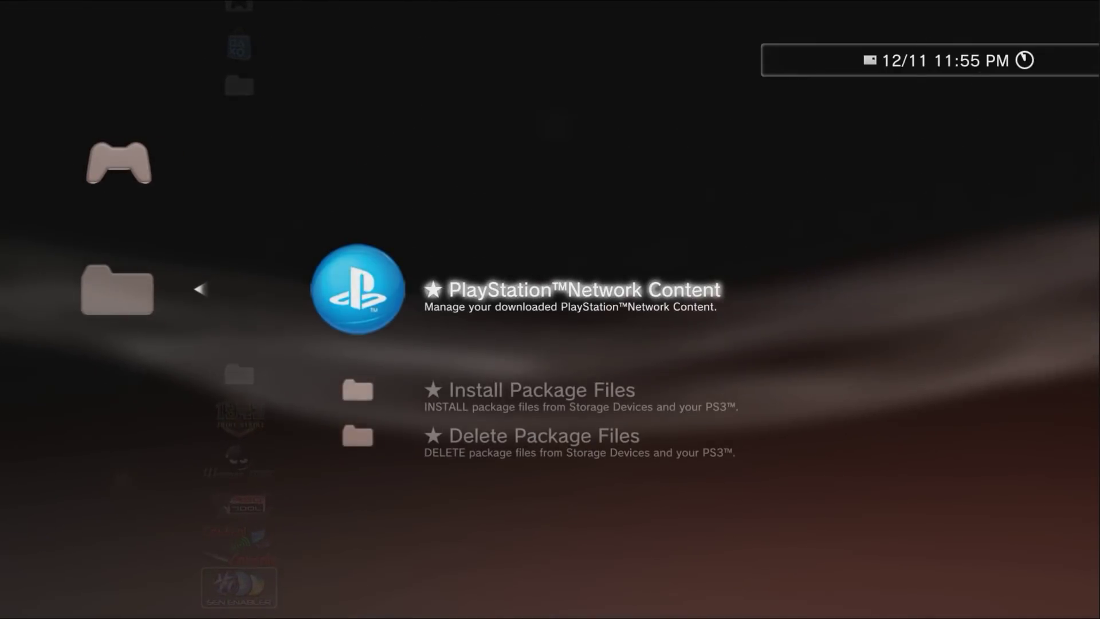
Install toggle_qa.pkg from the root of the USB drive using the Standard package installation option
key("Down")
key("Return")
key("Down")
key("Down")
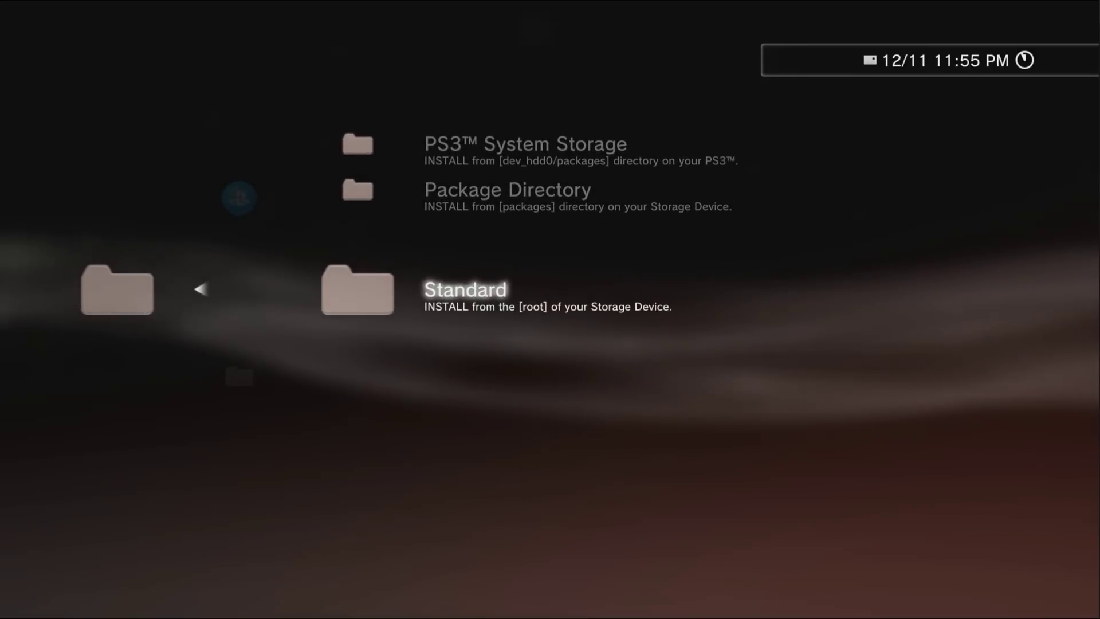
key("Return")
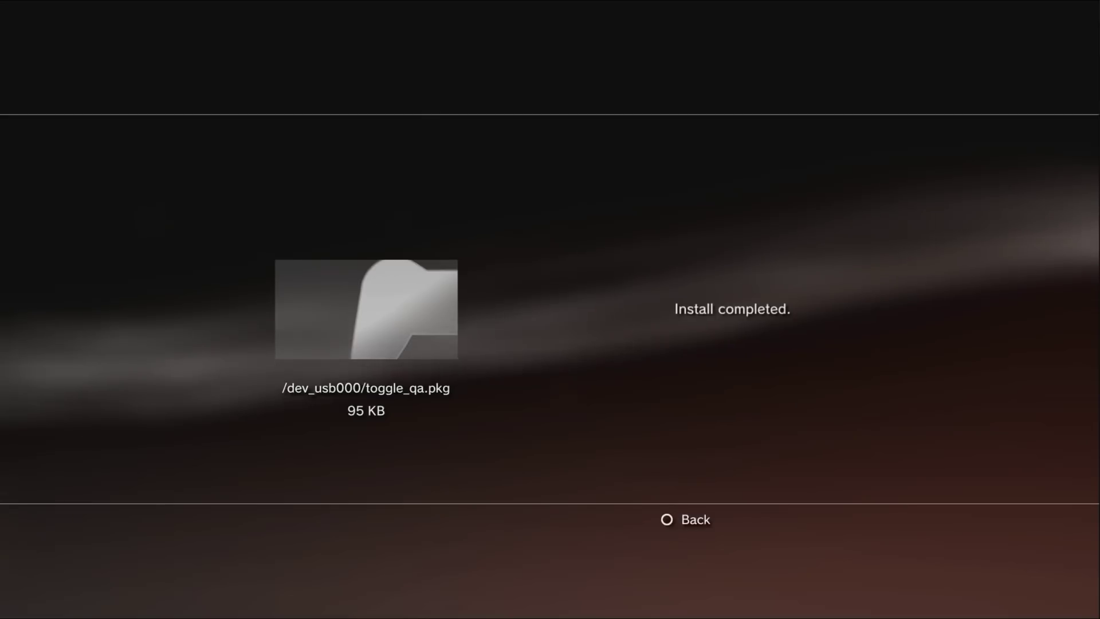
key("Escape")
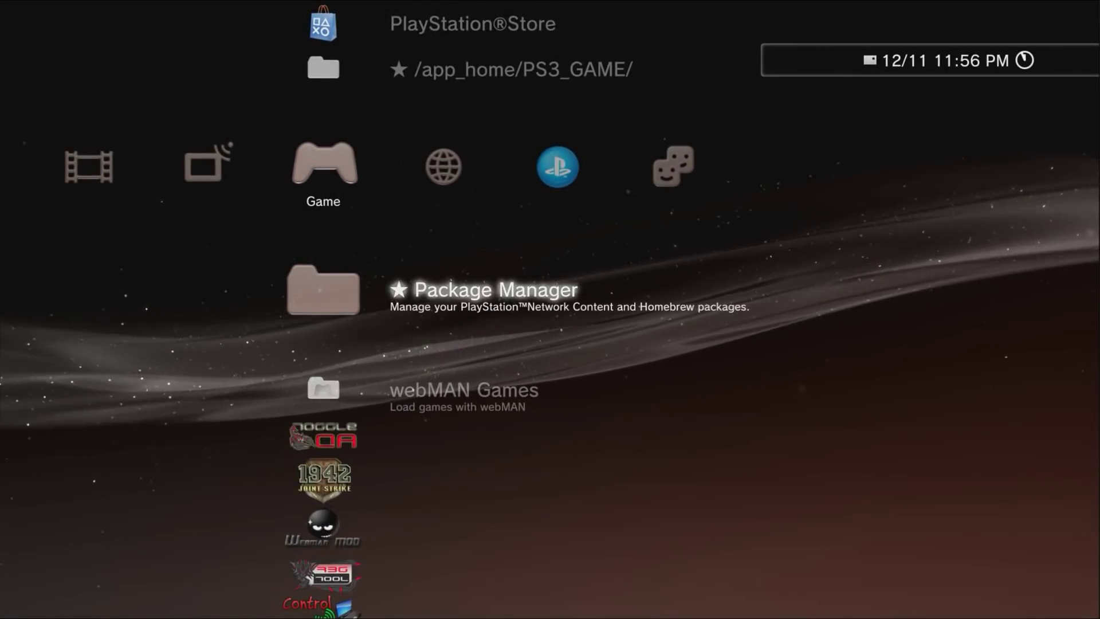
Launch Rebug Toolbox from the Game category and acknowledge the configuration warning
key("Down")
key("Down")
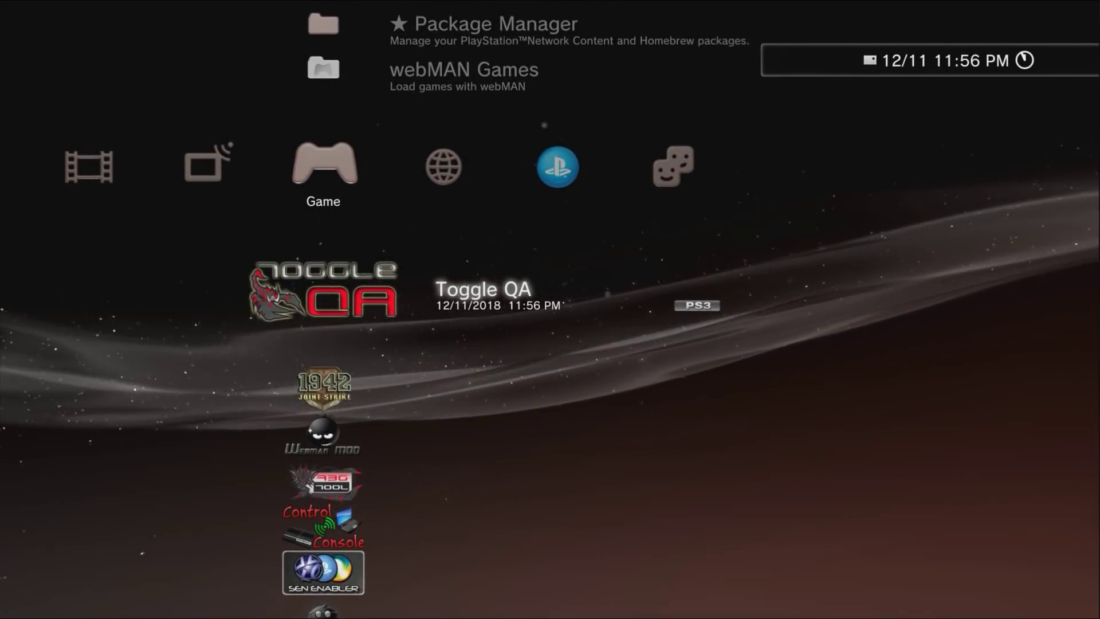
key("Down")
key("Down")
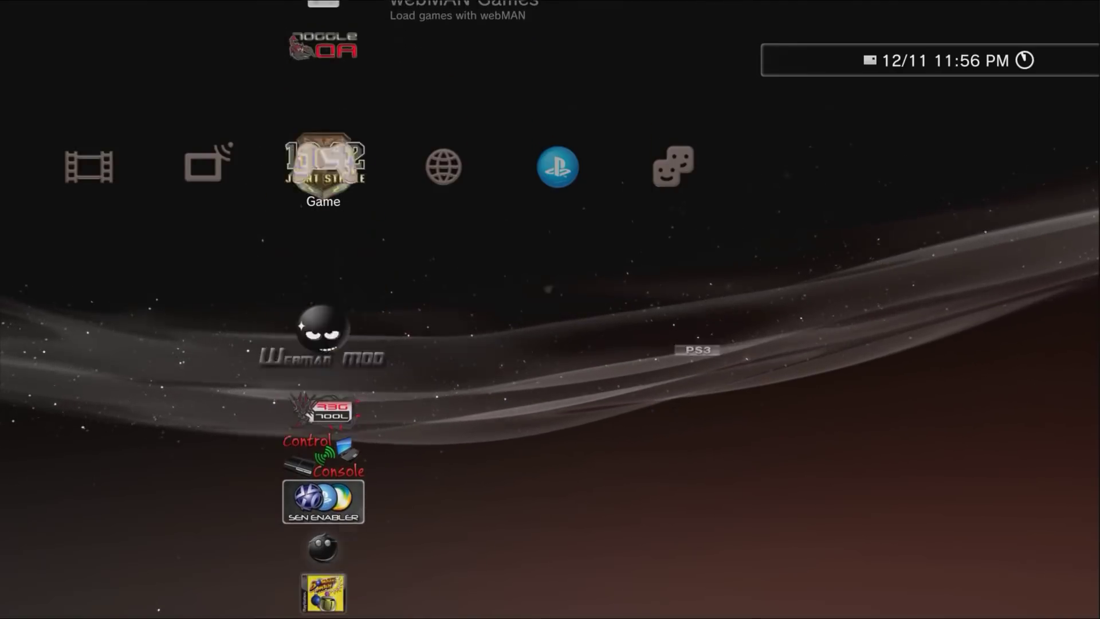
key("Down")
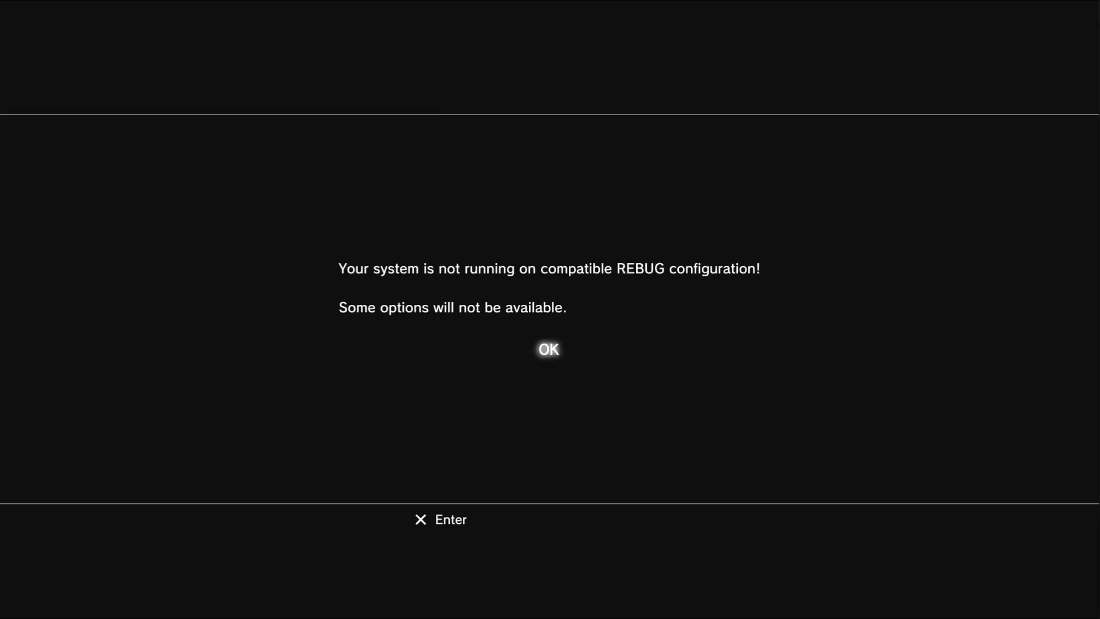
key("Return")
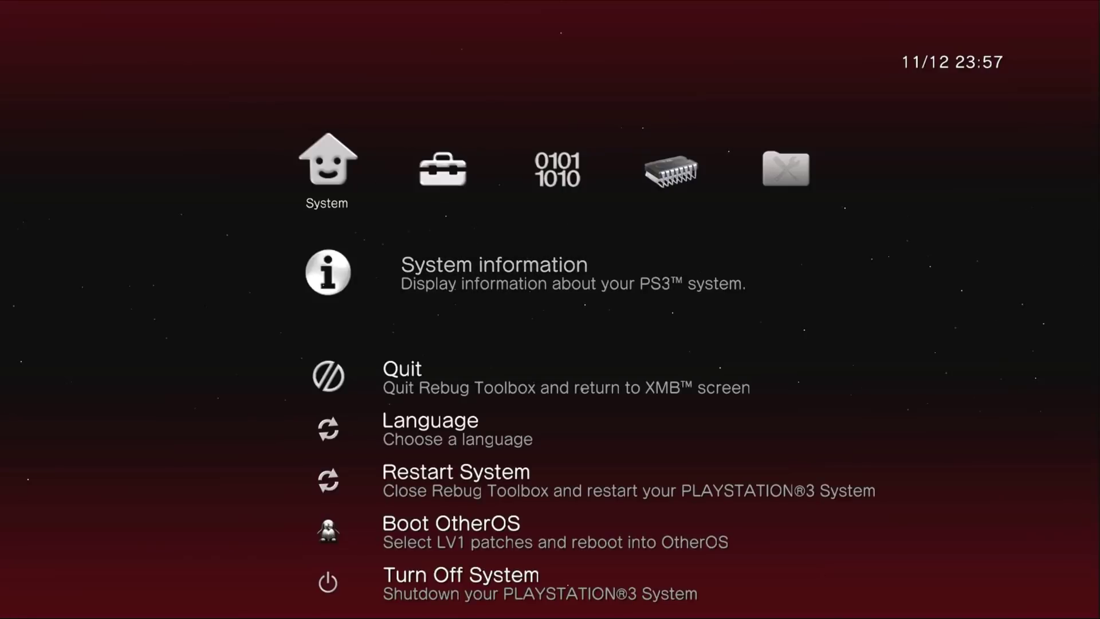
Check the Selector and DEX/CEX sections of Rebug Toolbox for available functions, and quit to XMB
key("Right")
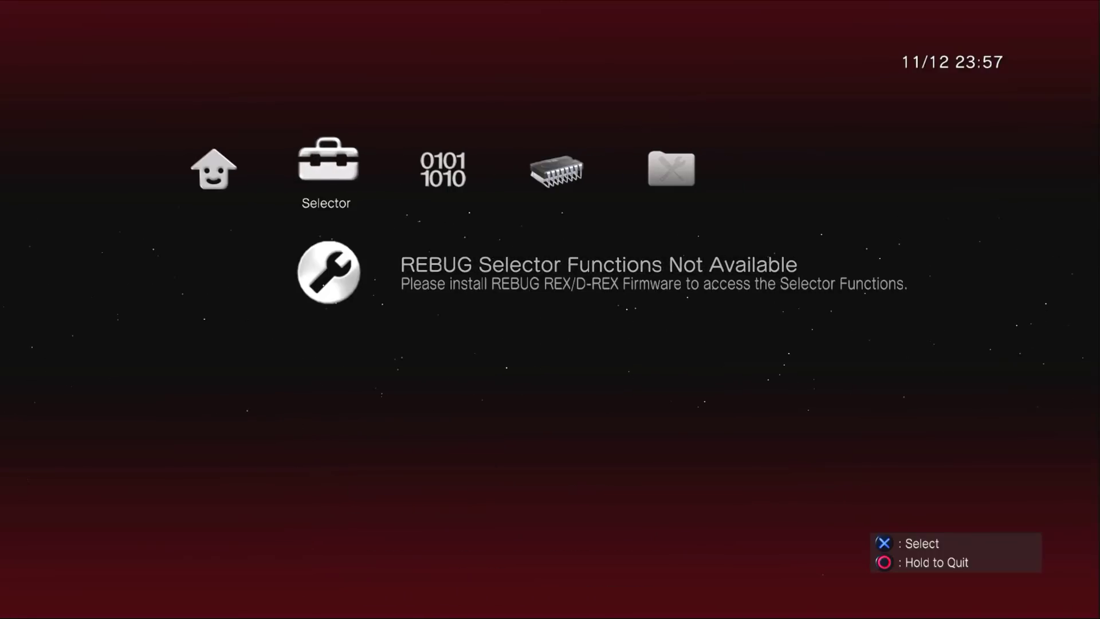
key("Right")
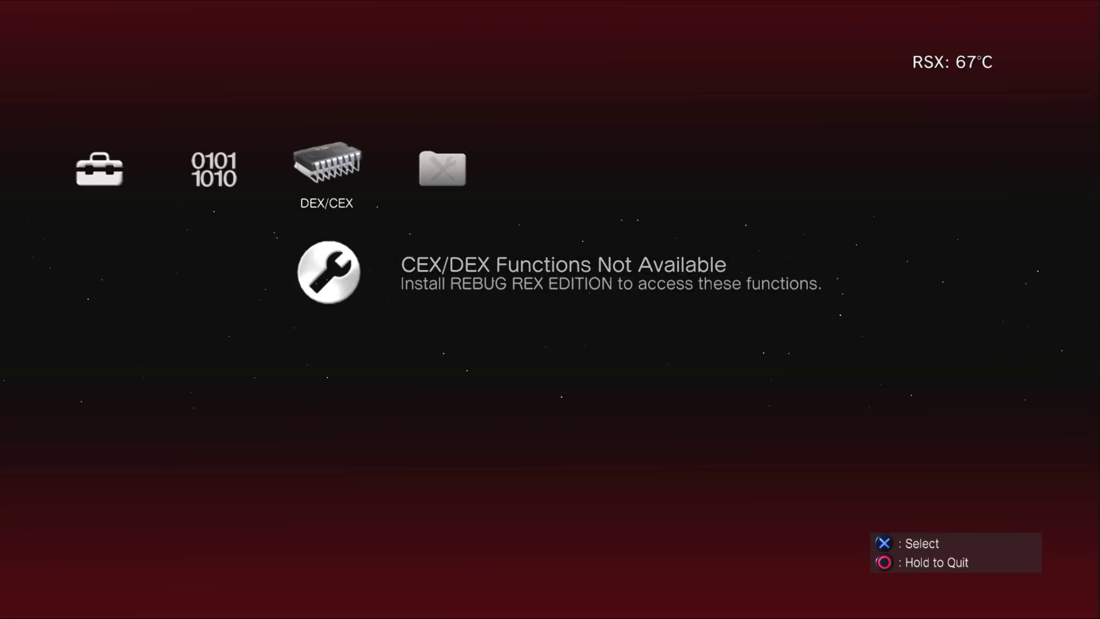
key("Escape")
key("Left")
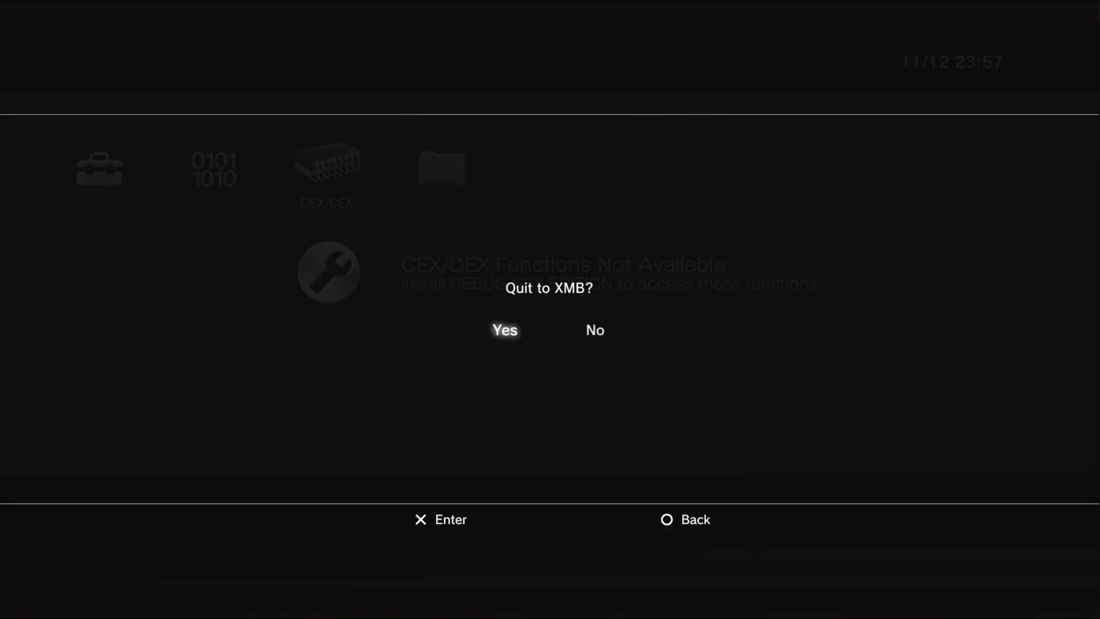
key("Return")
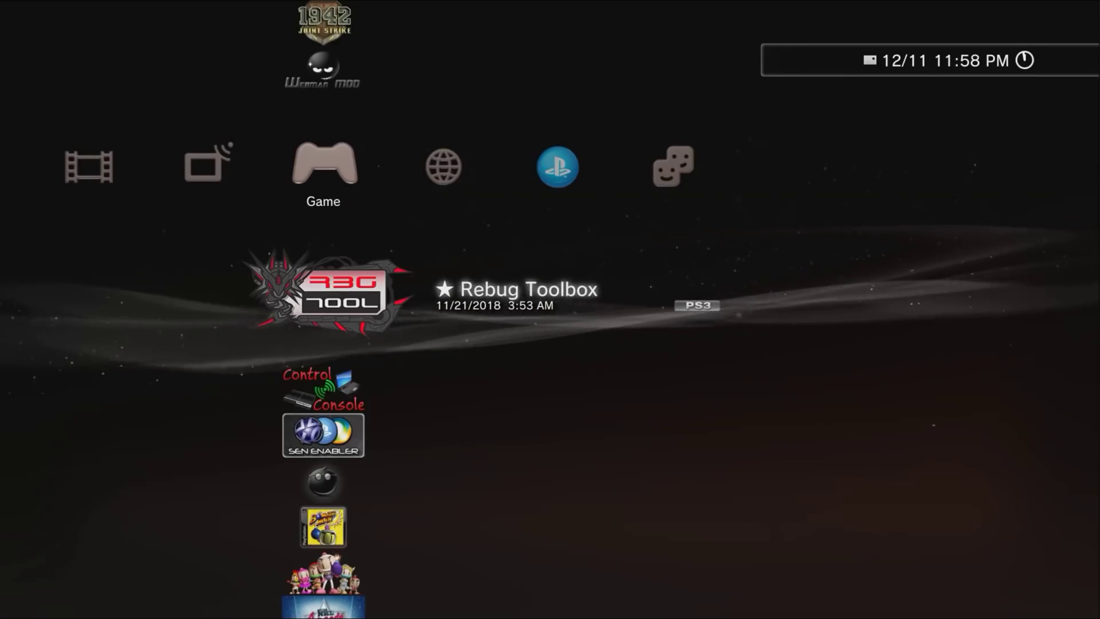
Select the Toggle QA application in the Game category
key("Up")
key("Up")
key("Up")
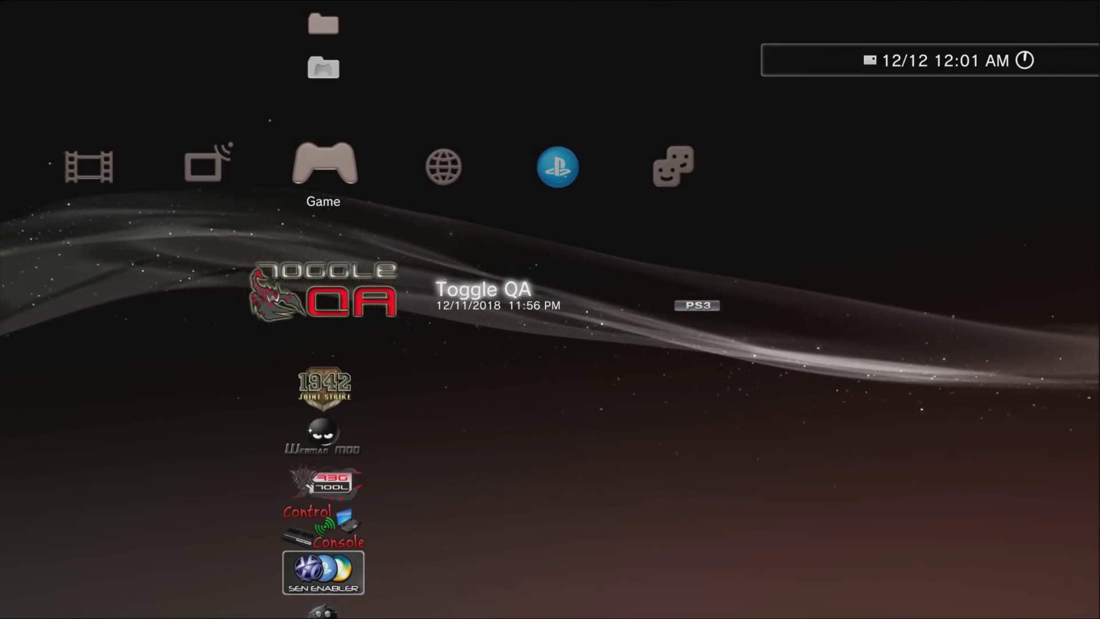
Go to Network Settings in the Settings category
key("Left")
key("Left")
key("Left")
key("Left")
key("Left")
key("Left")
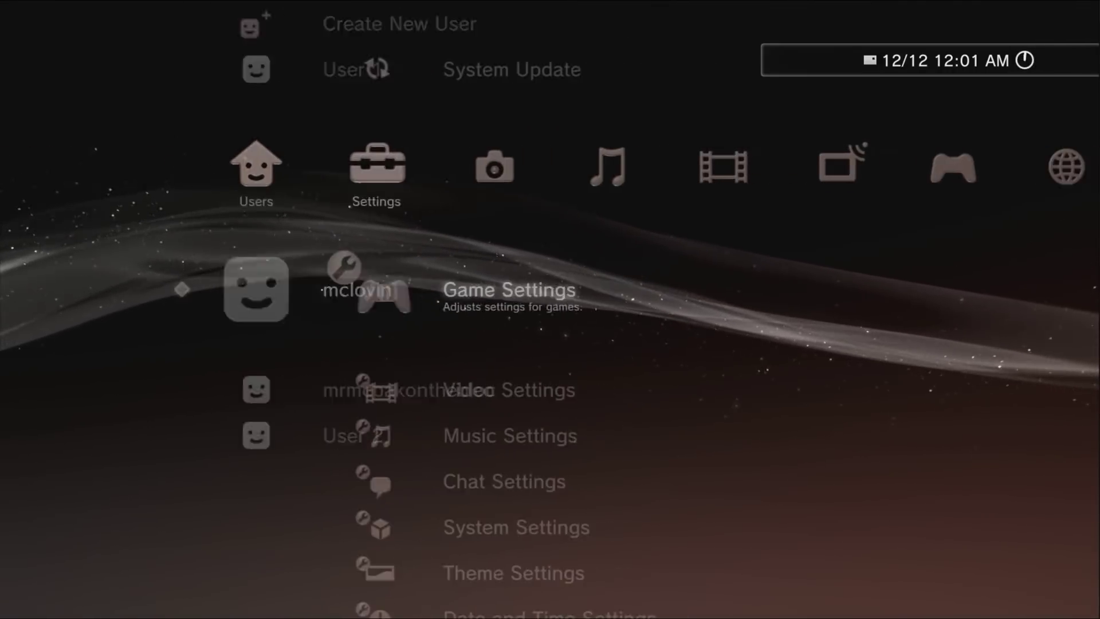
key("Right")
key("Down")
key("Down")
key("Down")
key("Down")
key("Down")
key("Down")
key("Down")
key("Down")
key("Down")
key("Down")
key("Down")
key("Down")
key("Down")
key("Down")
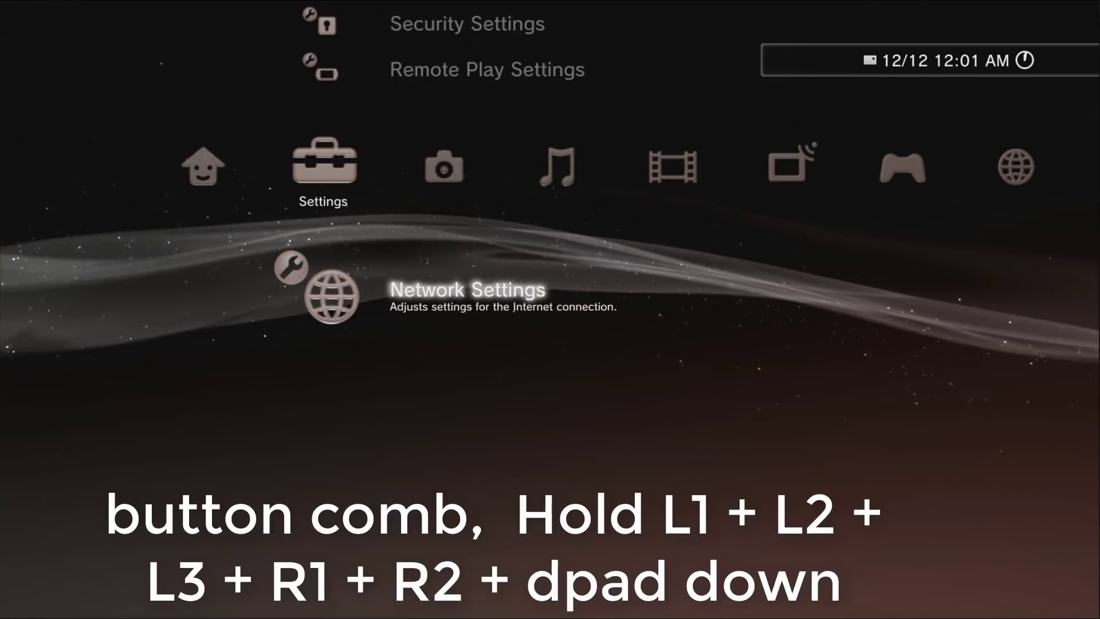
Reveal the hidden Debug Settings and Install Package Files entries below Network Settings with the QA controller combination, and look through them
key("Down")
key("Down")
key("Down")
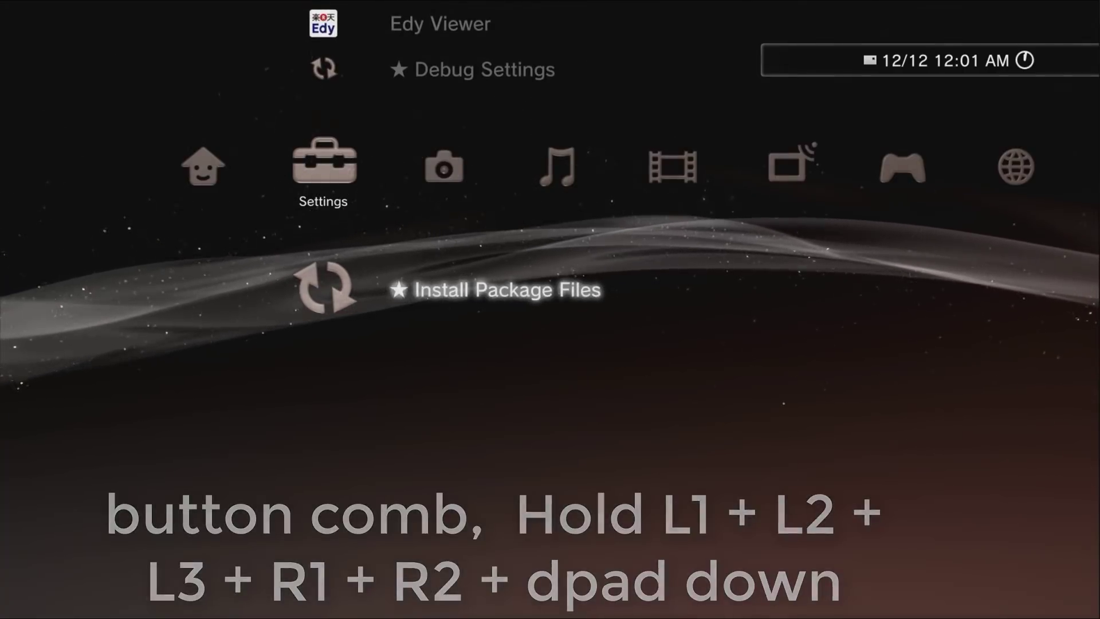
key("Up")
key("Up")
key("Up")
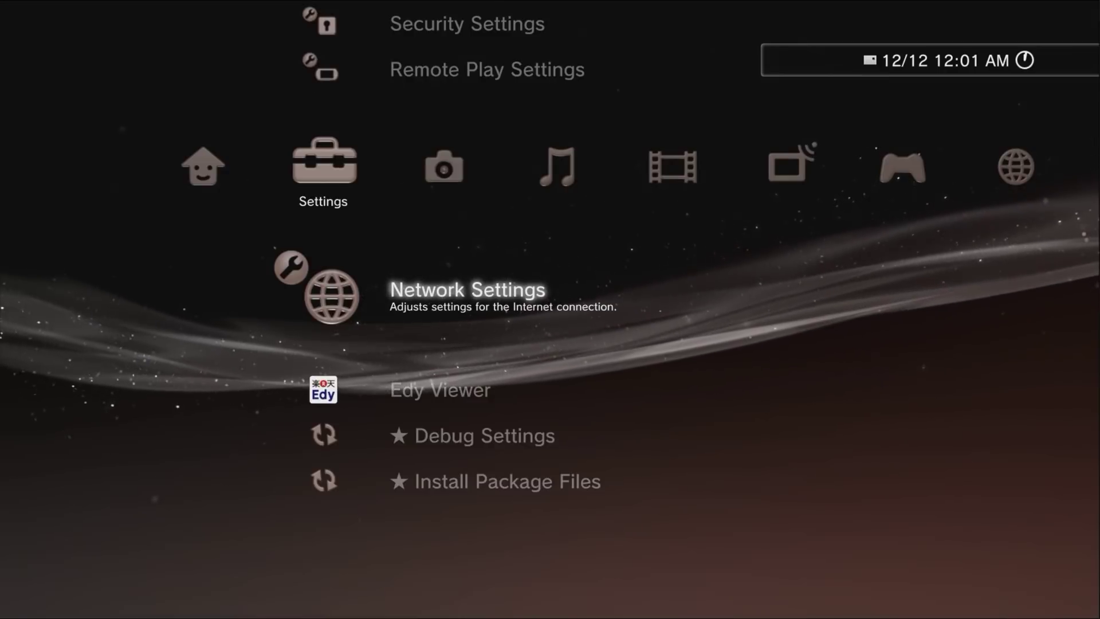
Run a System Update via Storage Media with the 4.82.2 REBUG update data on the USB device
key("Up")
key("Up")
key("Up")
key("Up")
key("Up")
key("Up")
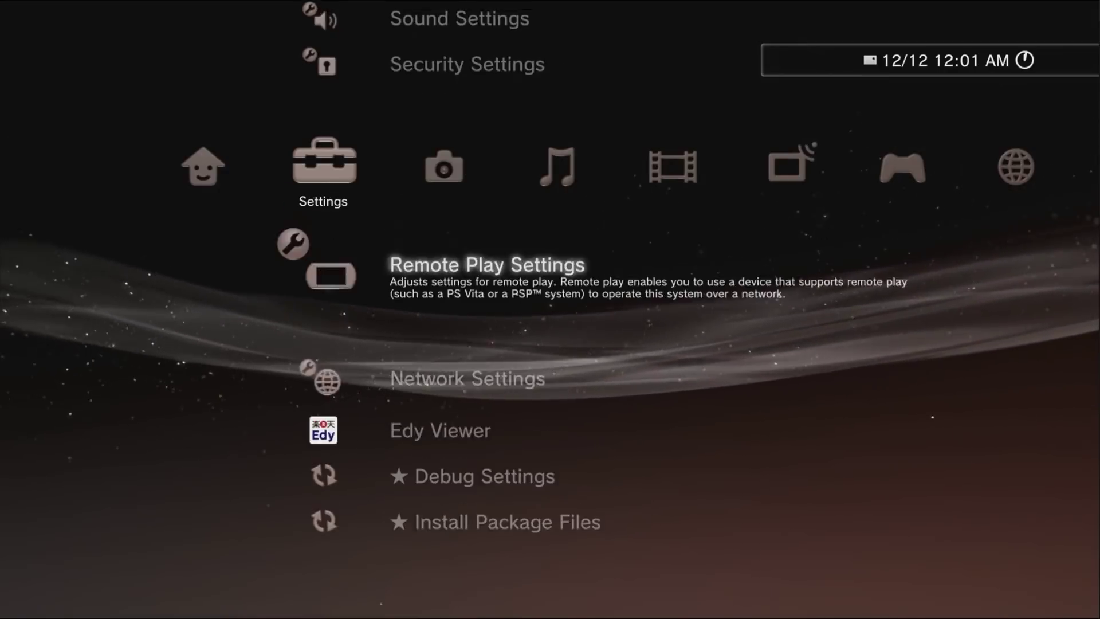
key("Up")
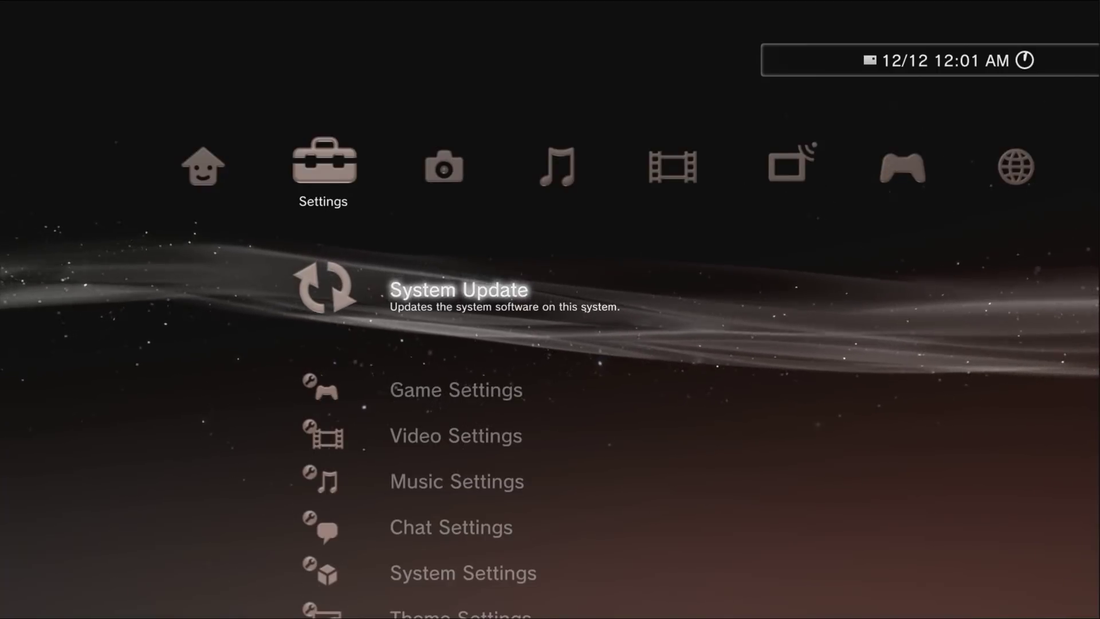
key("Return")
key("Down")
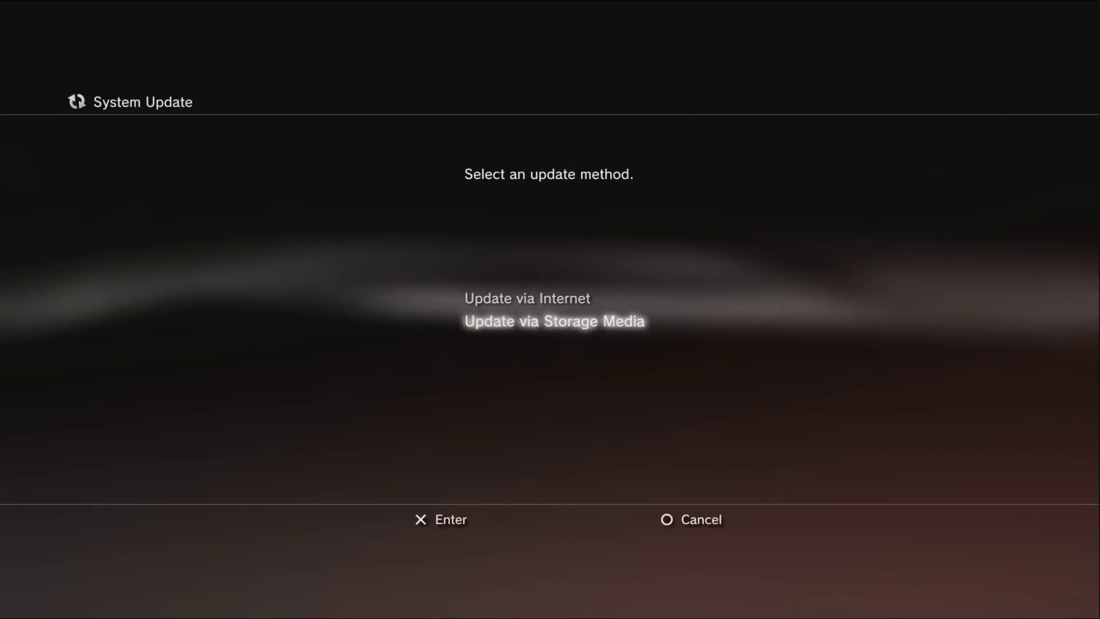
key("Return")
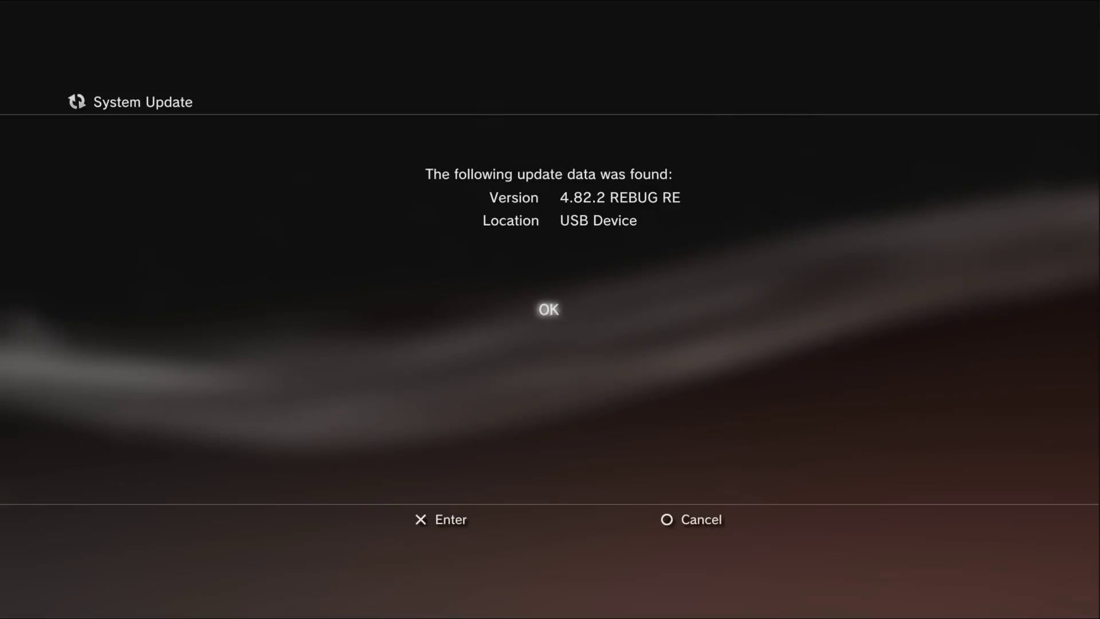
key("Return")
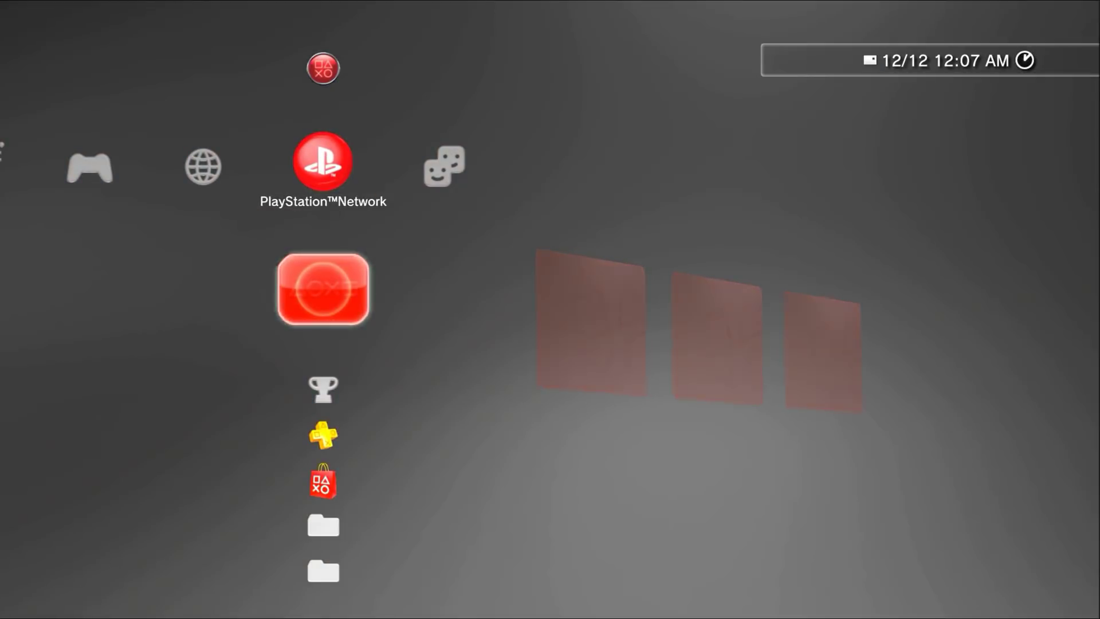
Look through the PlayStation Network and Network categories on the updated system, ending at the Game category
key("Up")
key("Down")
key("Up")
key("Left")
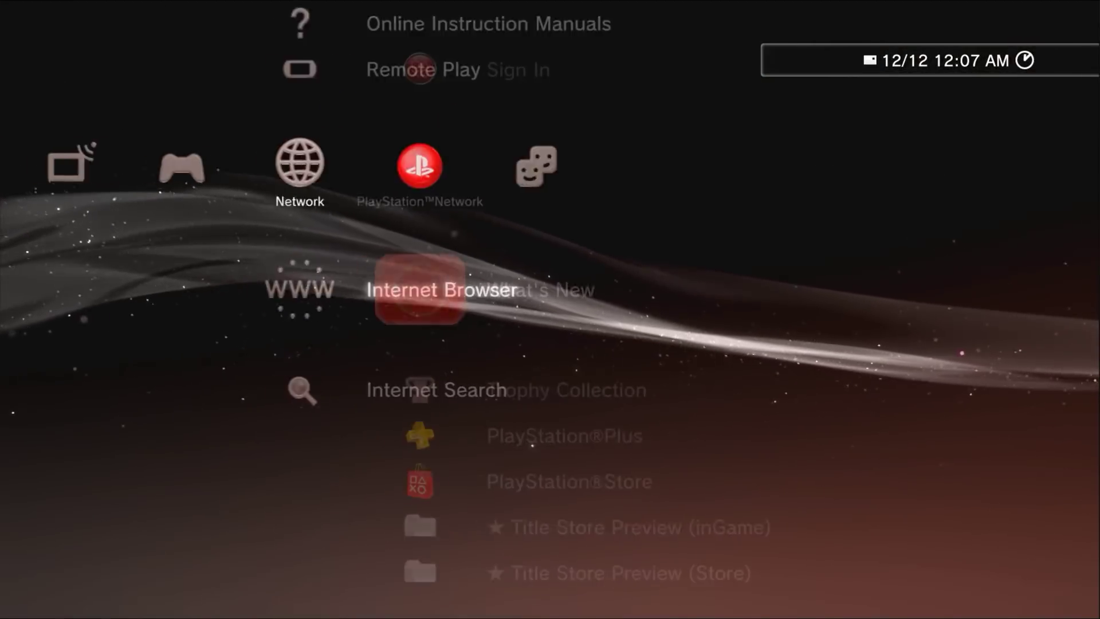
key("Right")
key("Down")
key("Down")
key("Left")
key("Left")
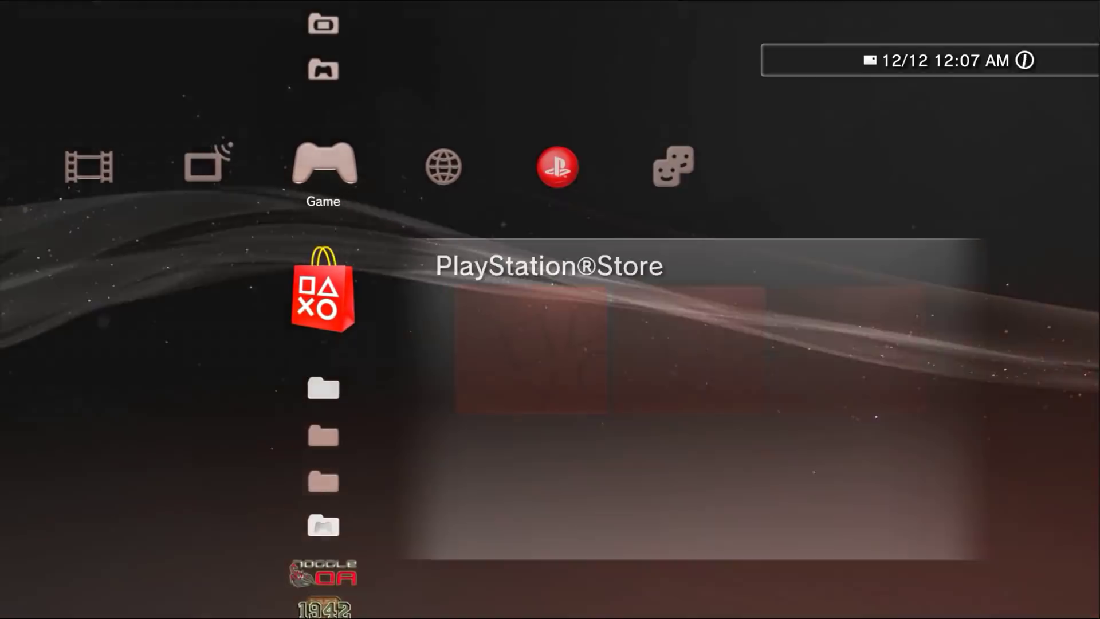
Examine the Package Manager and CFW Shop V2 entries in the Game category
key("Down")
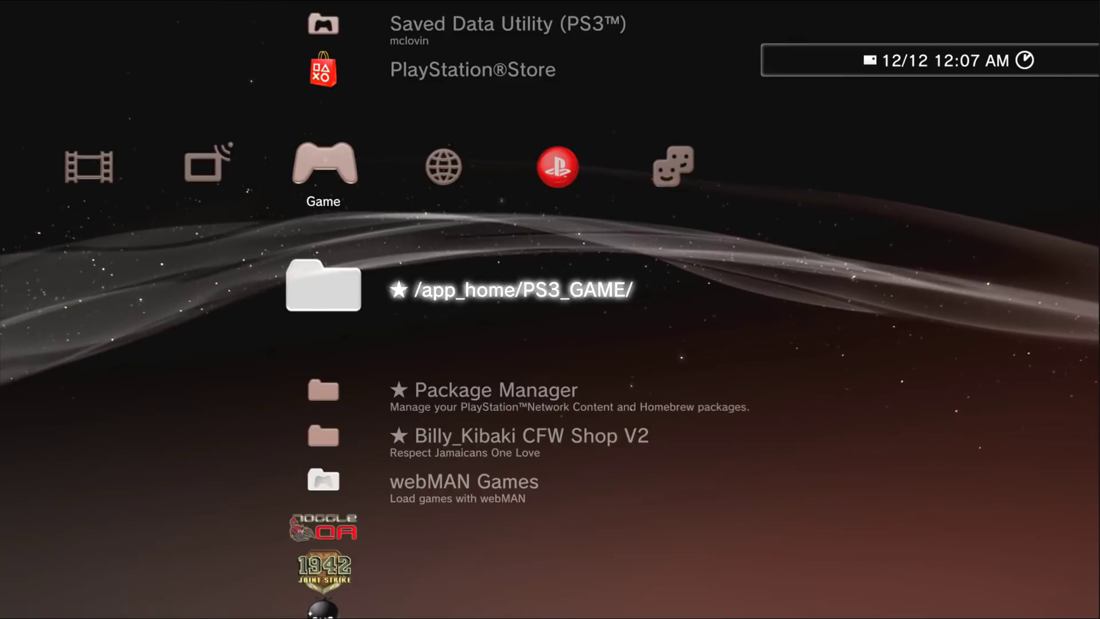
key("Down")
key("Down")
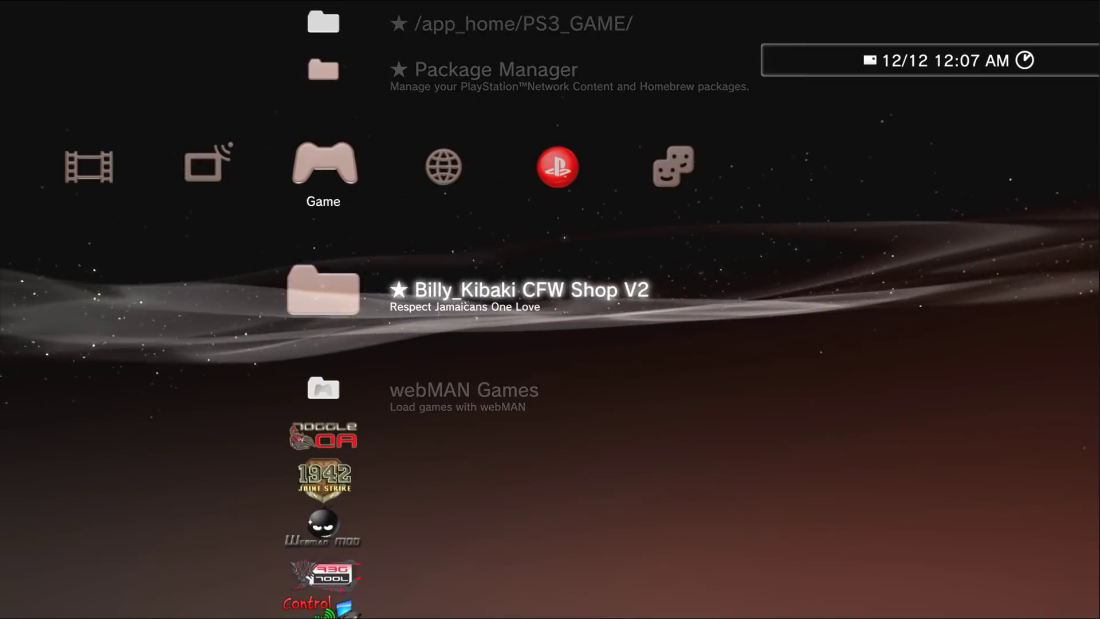
key("Up")
key("Down")
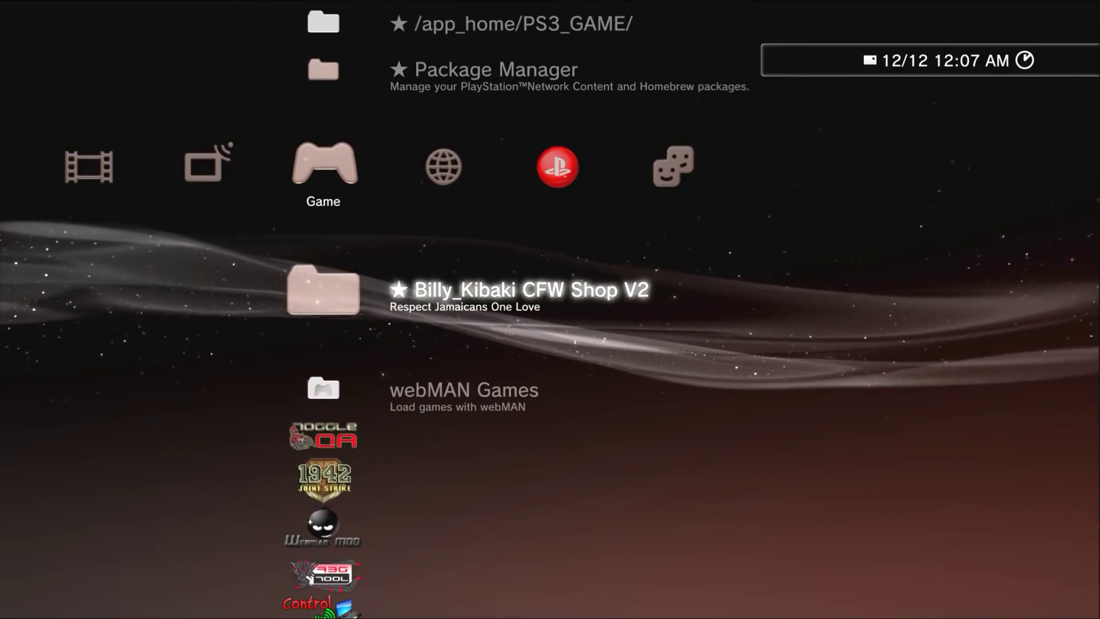
key("Up")
key("Down")
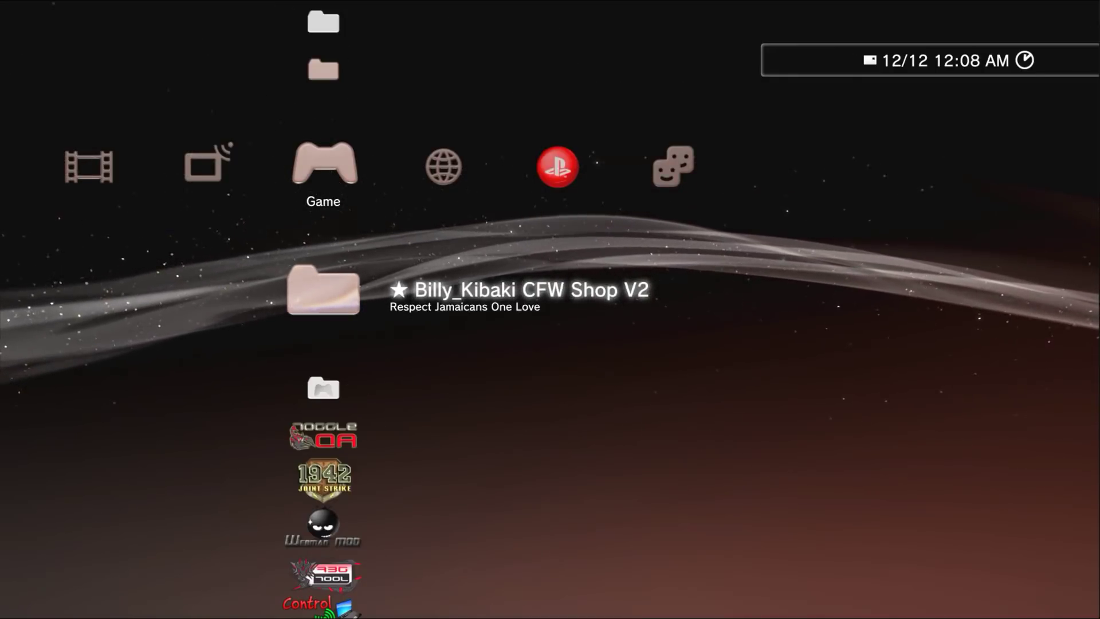
Browse the homebrew apps in the Game category and launch Rebug Toolbox
key("Down")
key("Down")
key("Down")
key("Down")
key("Down")
key("Down")
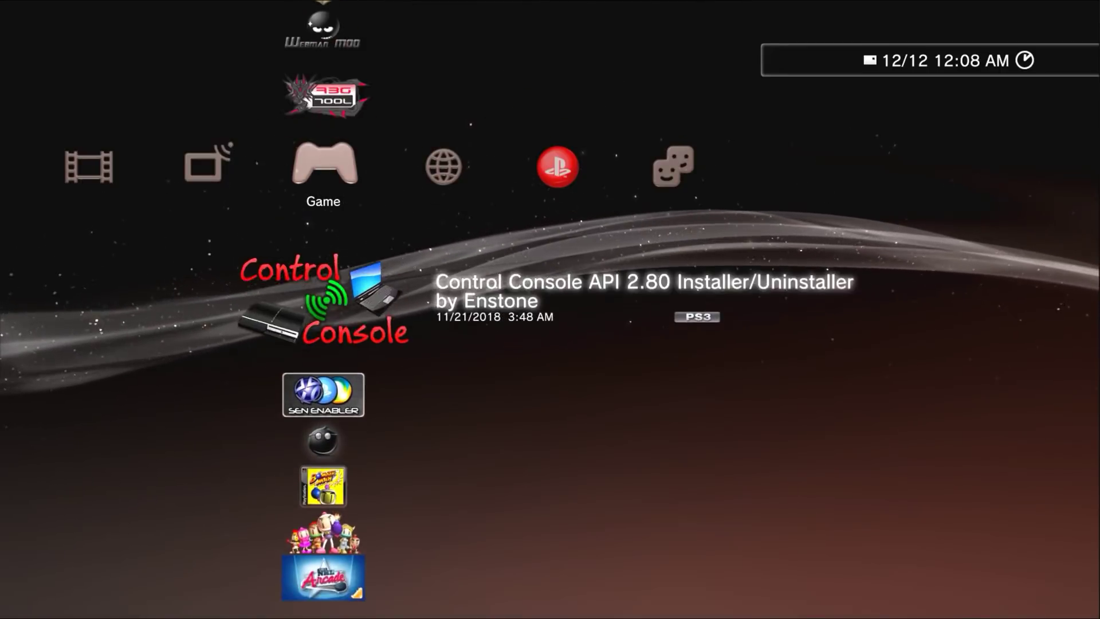
key("Down")
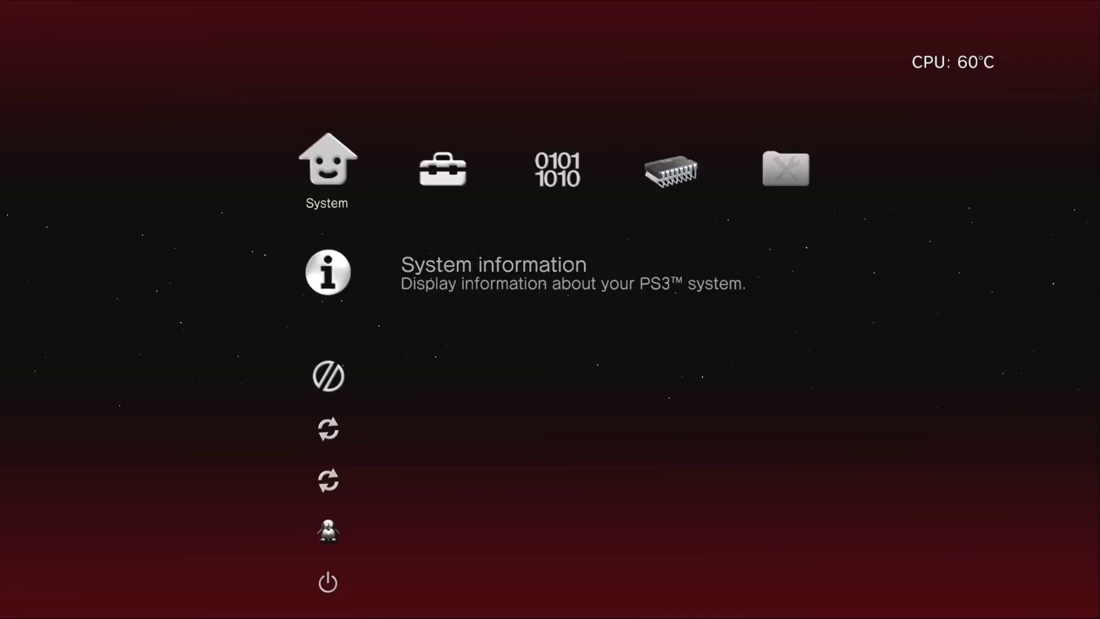
Look through the Selector options in Rebug Toolbox, from System Mode down to Toggle PS2 Emulator
key("Right")
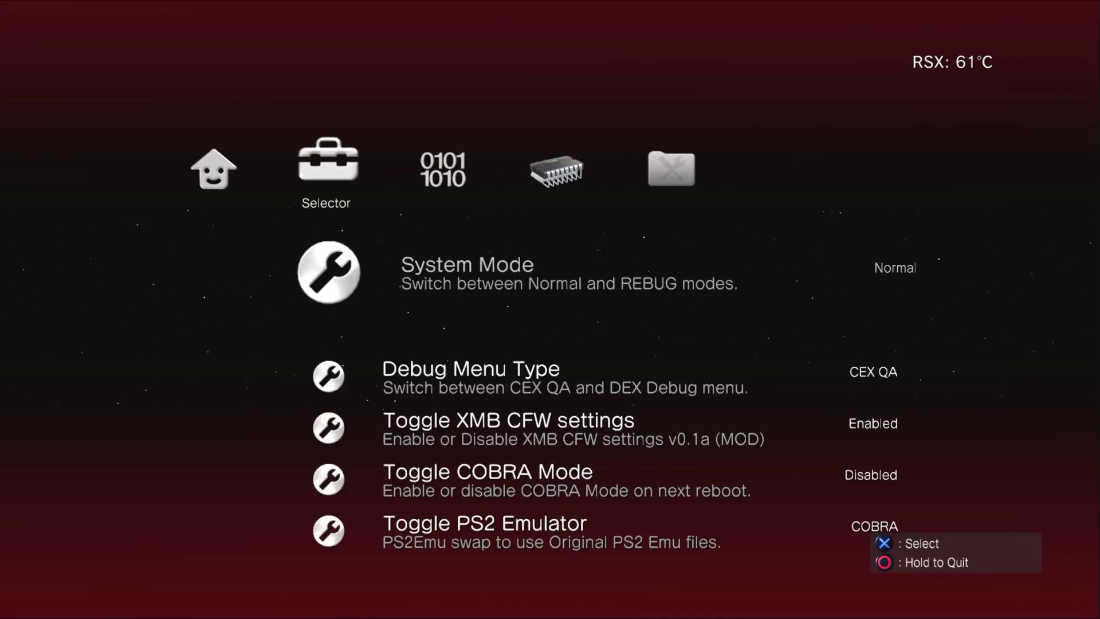
key("Down")
key("Down")
key("Down")
key("Down")
key("Up")
key("Up")
key("Up")
key("Up")
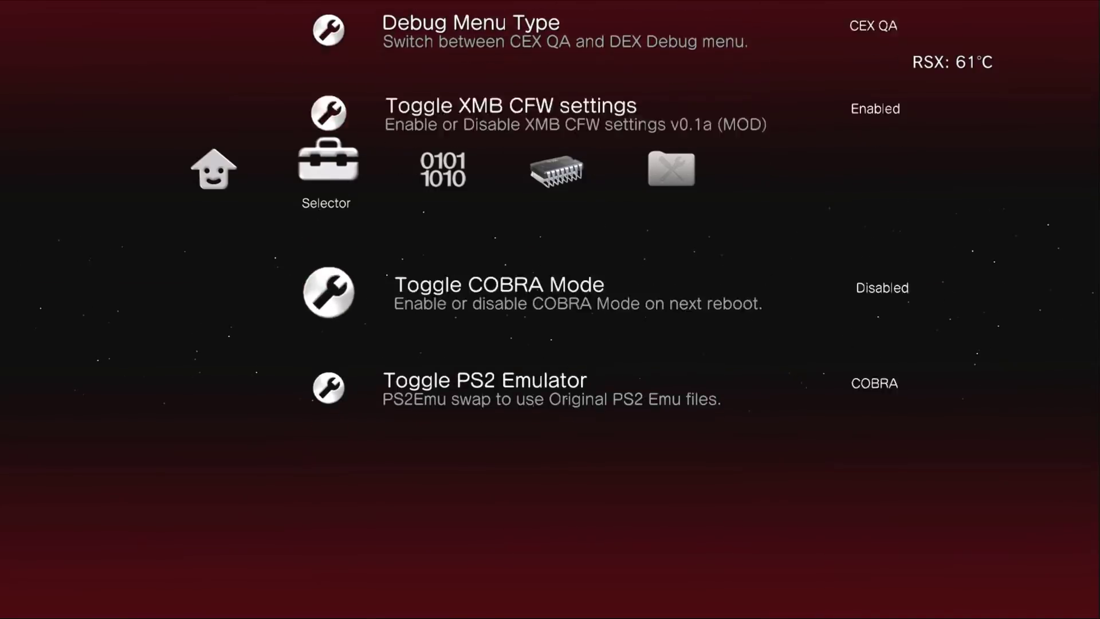
Look over the DEX/CEX and Utilities categories of Rebug Toolbox, ending back at the System category
key("Right")
key("Right")
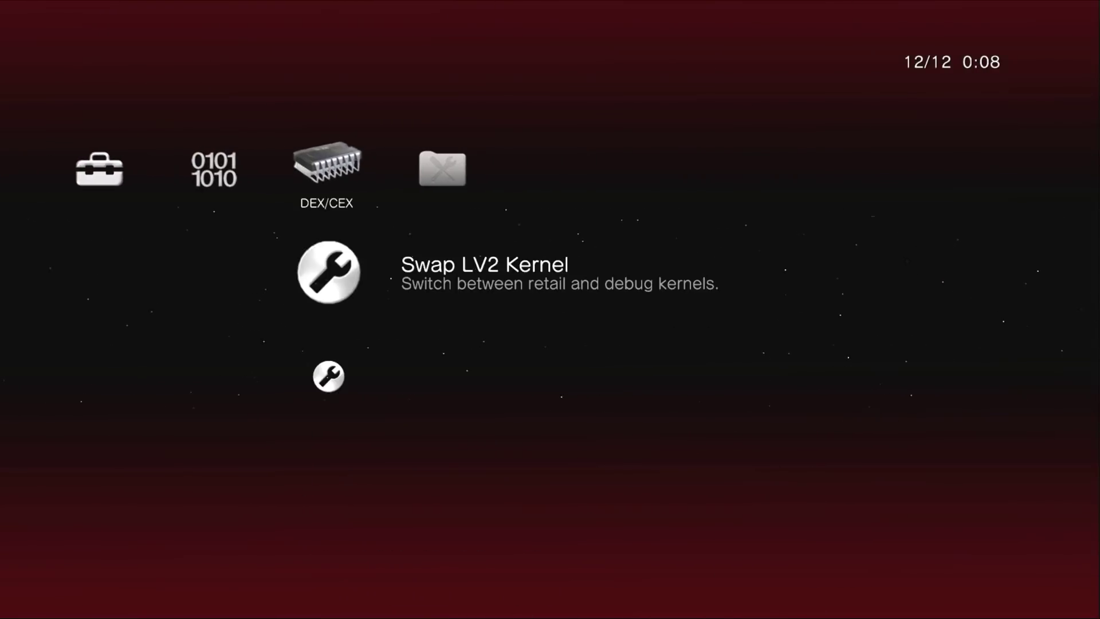
key("Right")
key("Left")
key("Left")
key("Left")
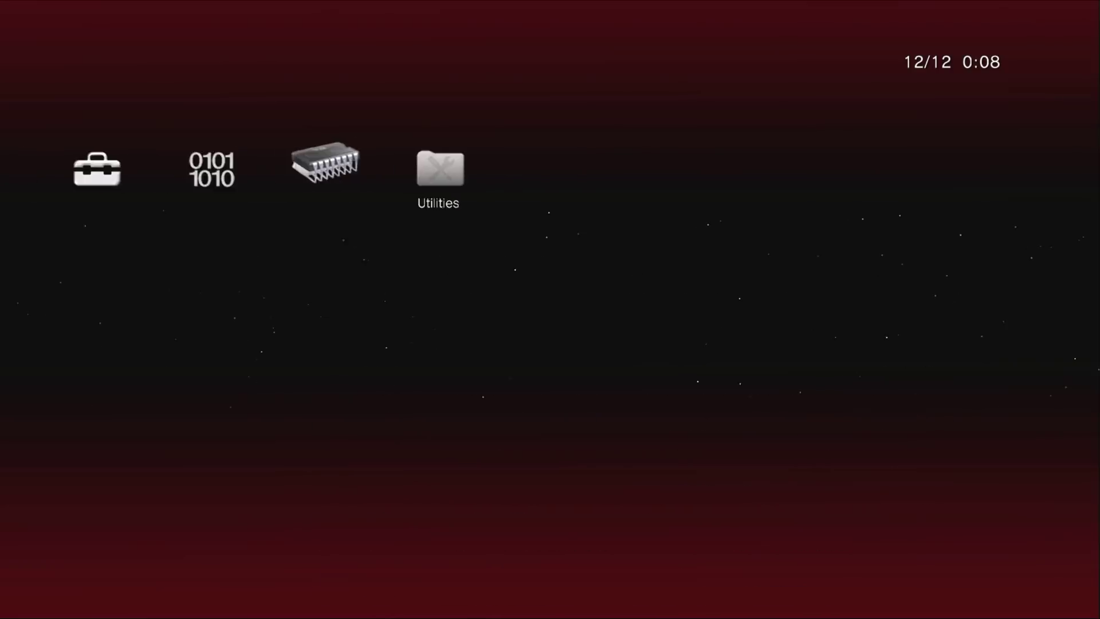
key("Left")
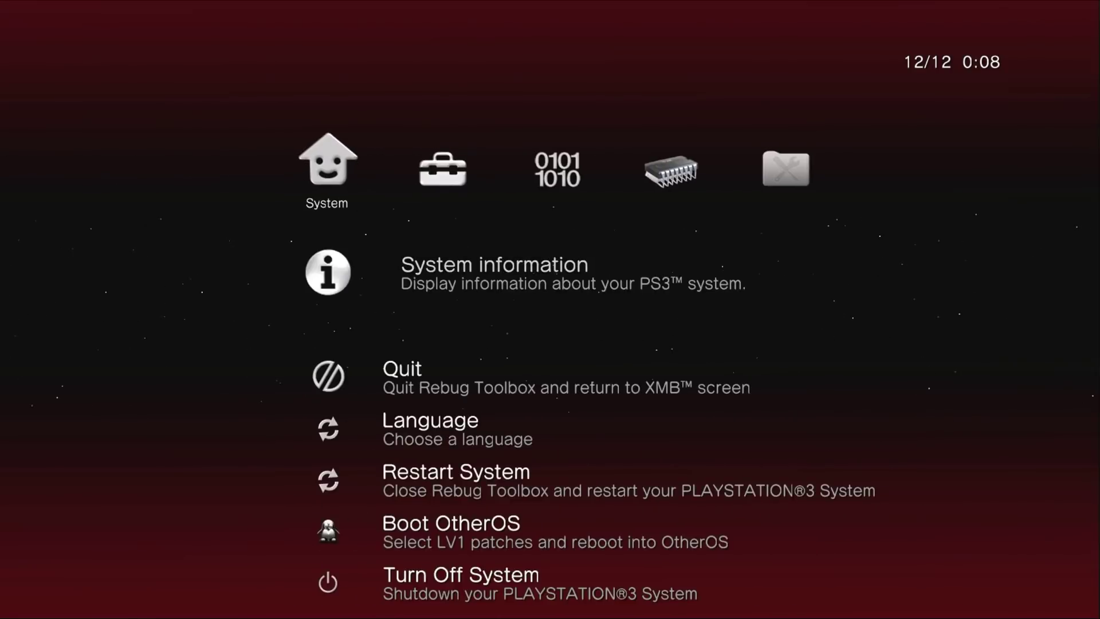
Check the System information in Rebug Toolbox and quit to the XMB screen
key("Return")
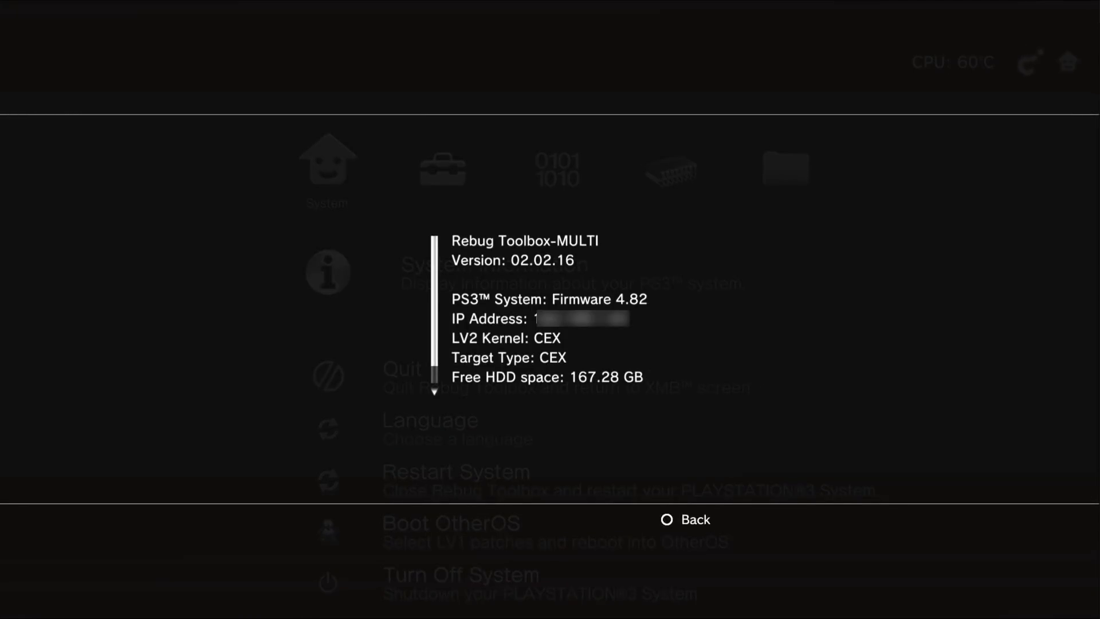
key("Escape")
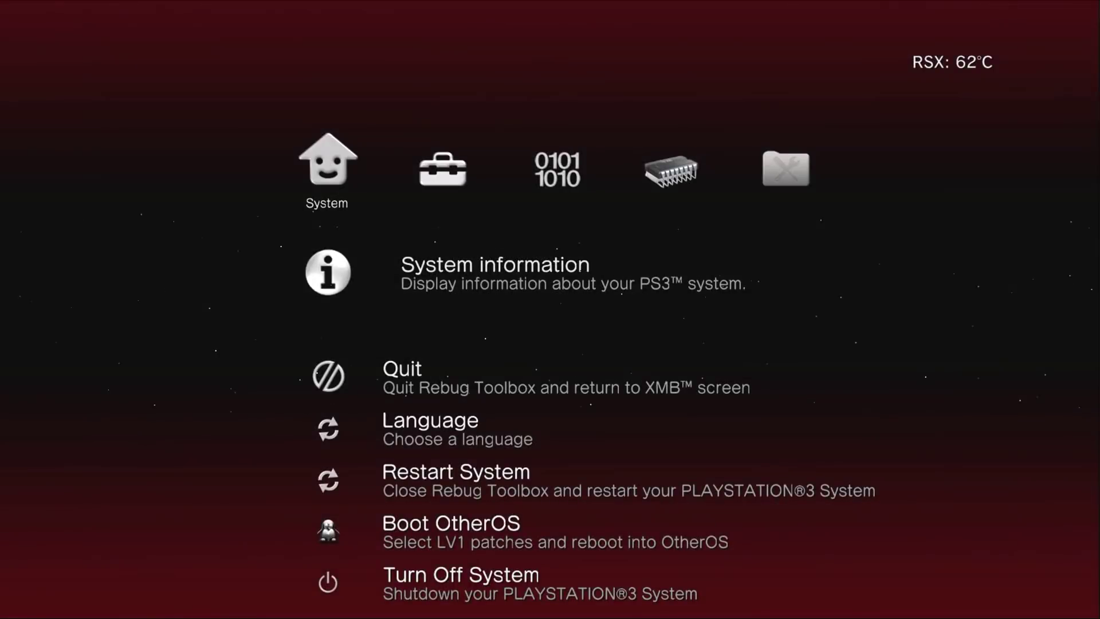
key("Escape")
key("Left")
key("Return")
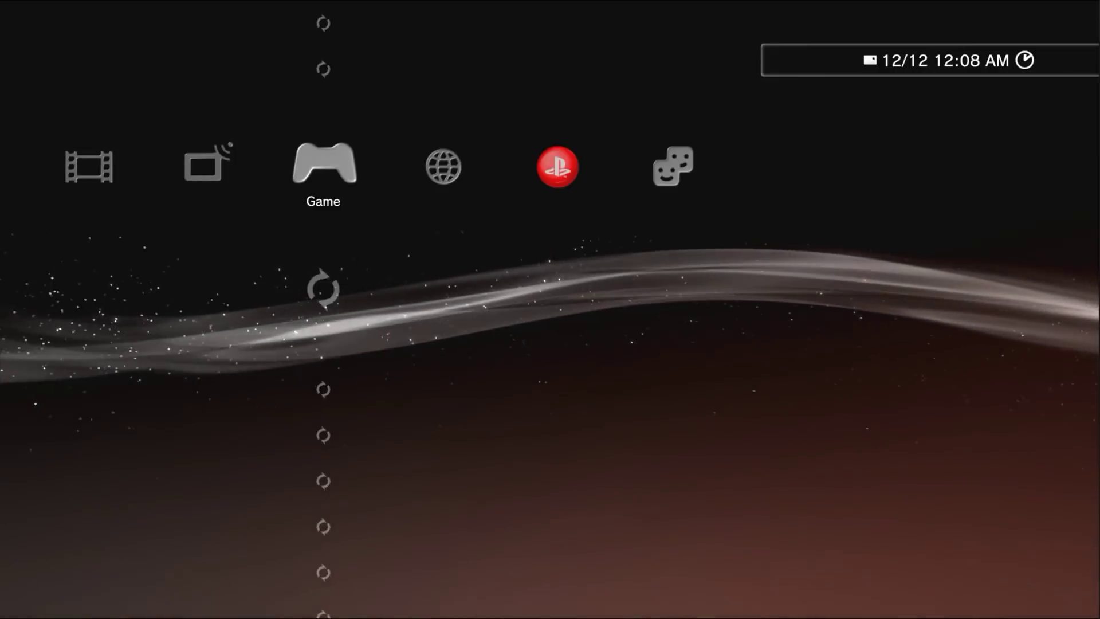
Check the console's System Information under System Settings and close it
key("Left")
key("Left")
key("Left")
key("Left")
key("Left")
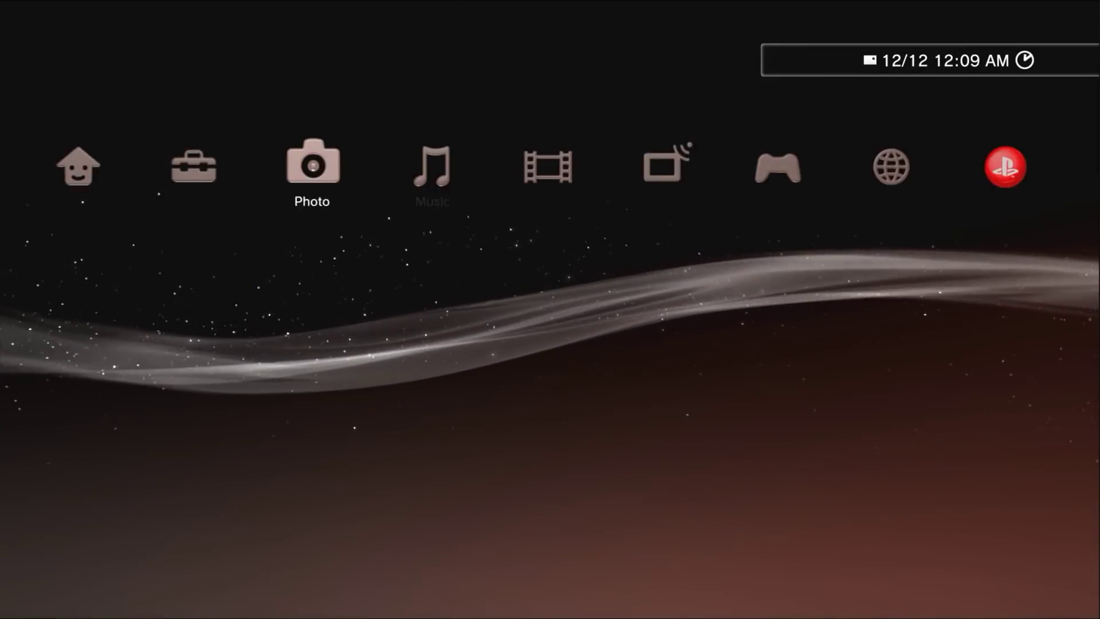
key("Down")
key("Down")
key("Down")
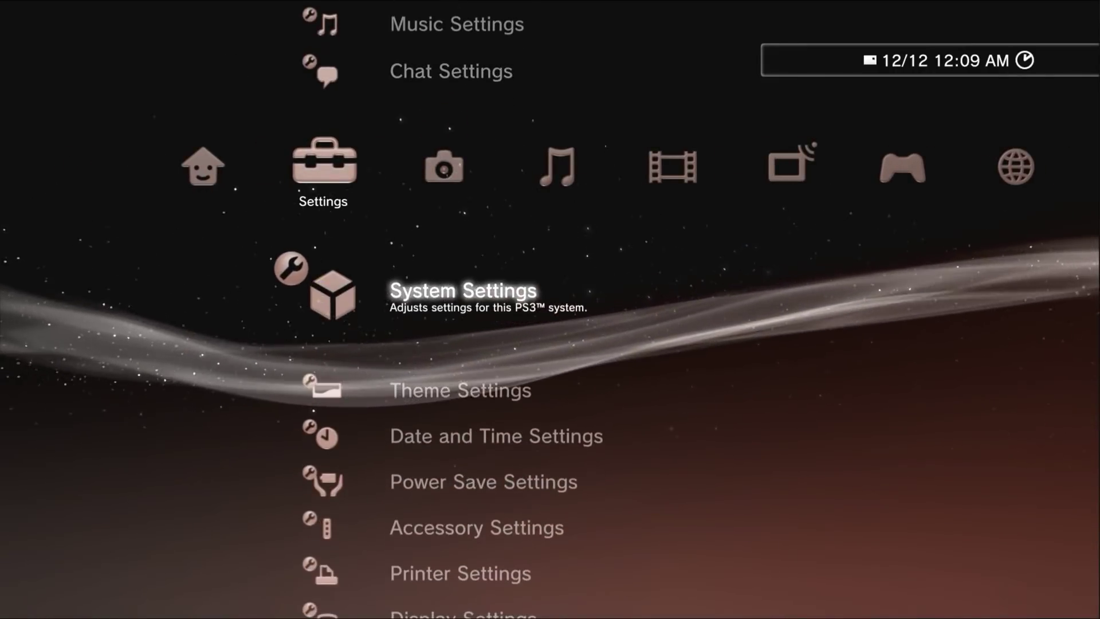
key("Return")
key("Down")
key("Down")
key("Down")
key("Down")
key("Down")
key("Down")
key("Down")
key("Down")
key("Down")
key("Down")
key("Down")
key("Down")
key("Down")
key("Down")
key("Down")
key("Down")
key("Down")
key("Down")
key("Down")
key("Down")
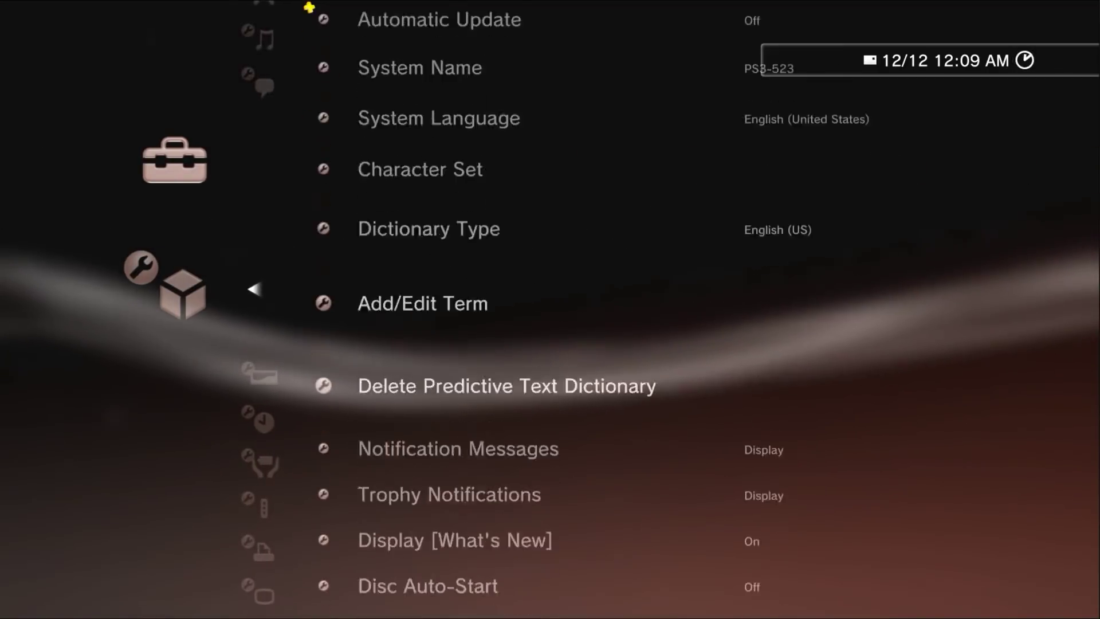
key("Down")
key("Down")
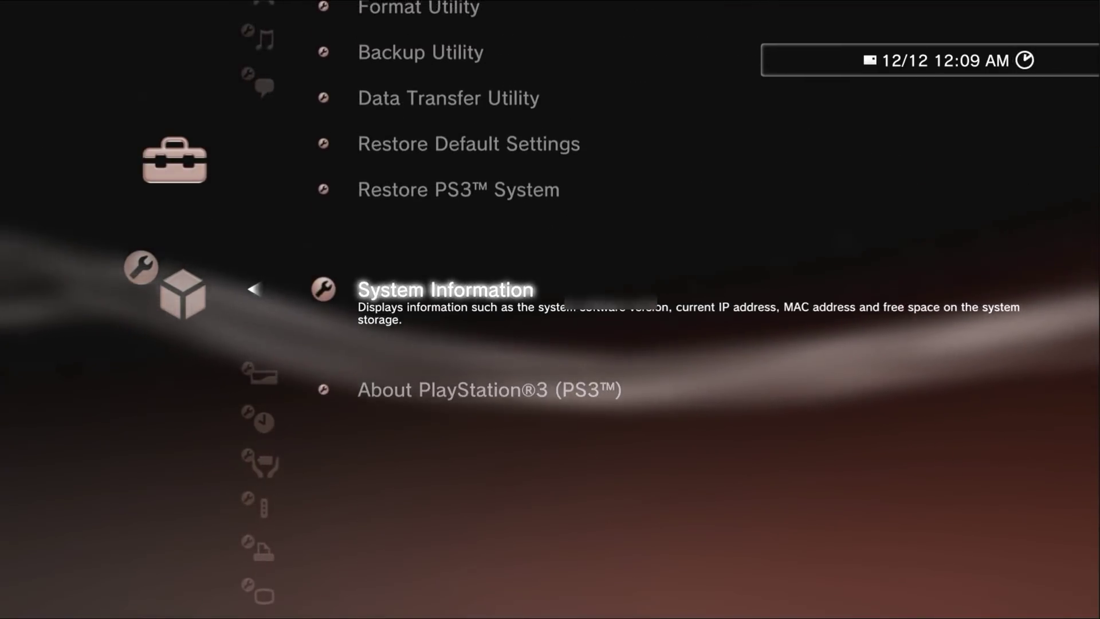
key("Return")
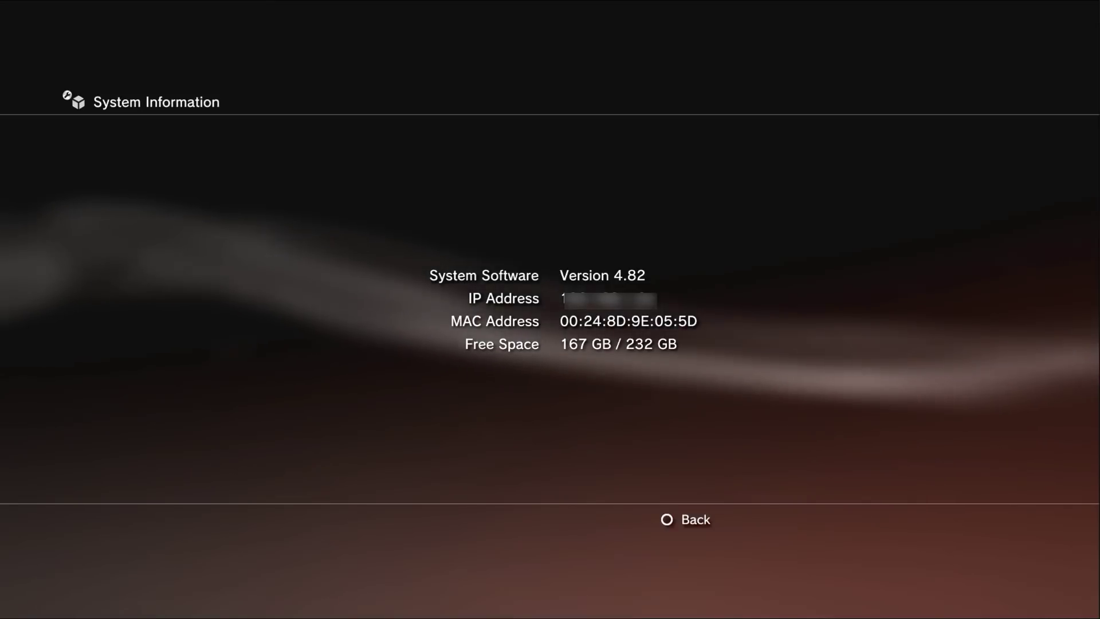
key("Escape")
key("Escape")
Return to the Rebug Toolbox entry in the Game category
key("Right")
key("Right")
key("Right")
key("Right")
key("Right")
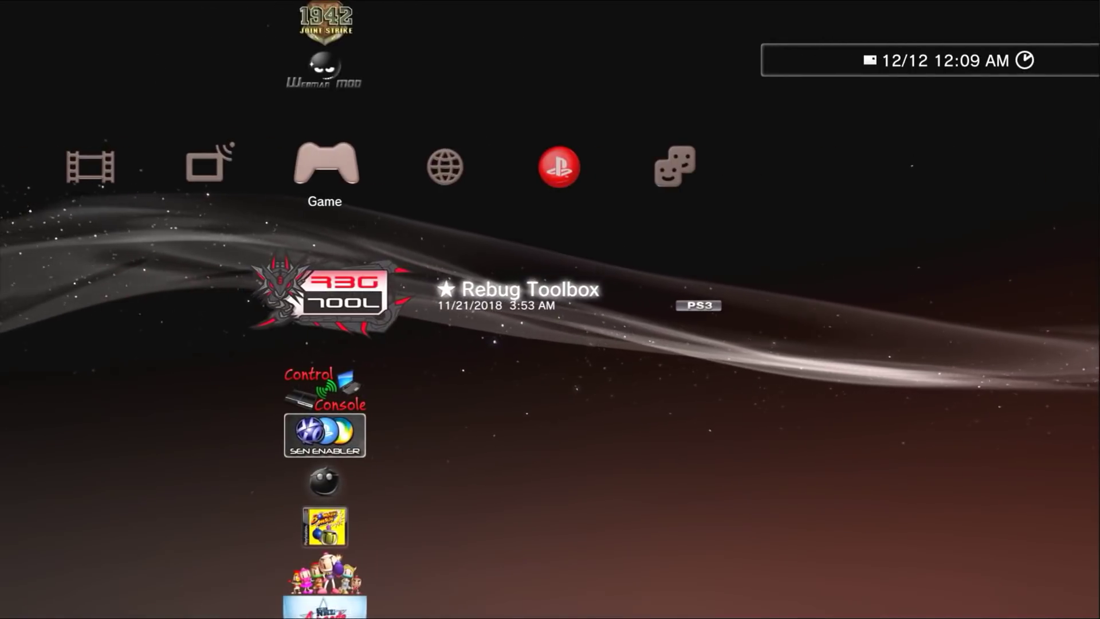